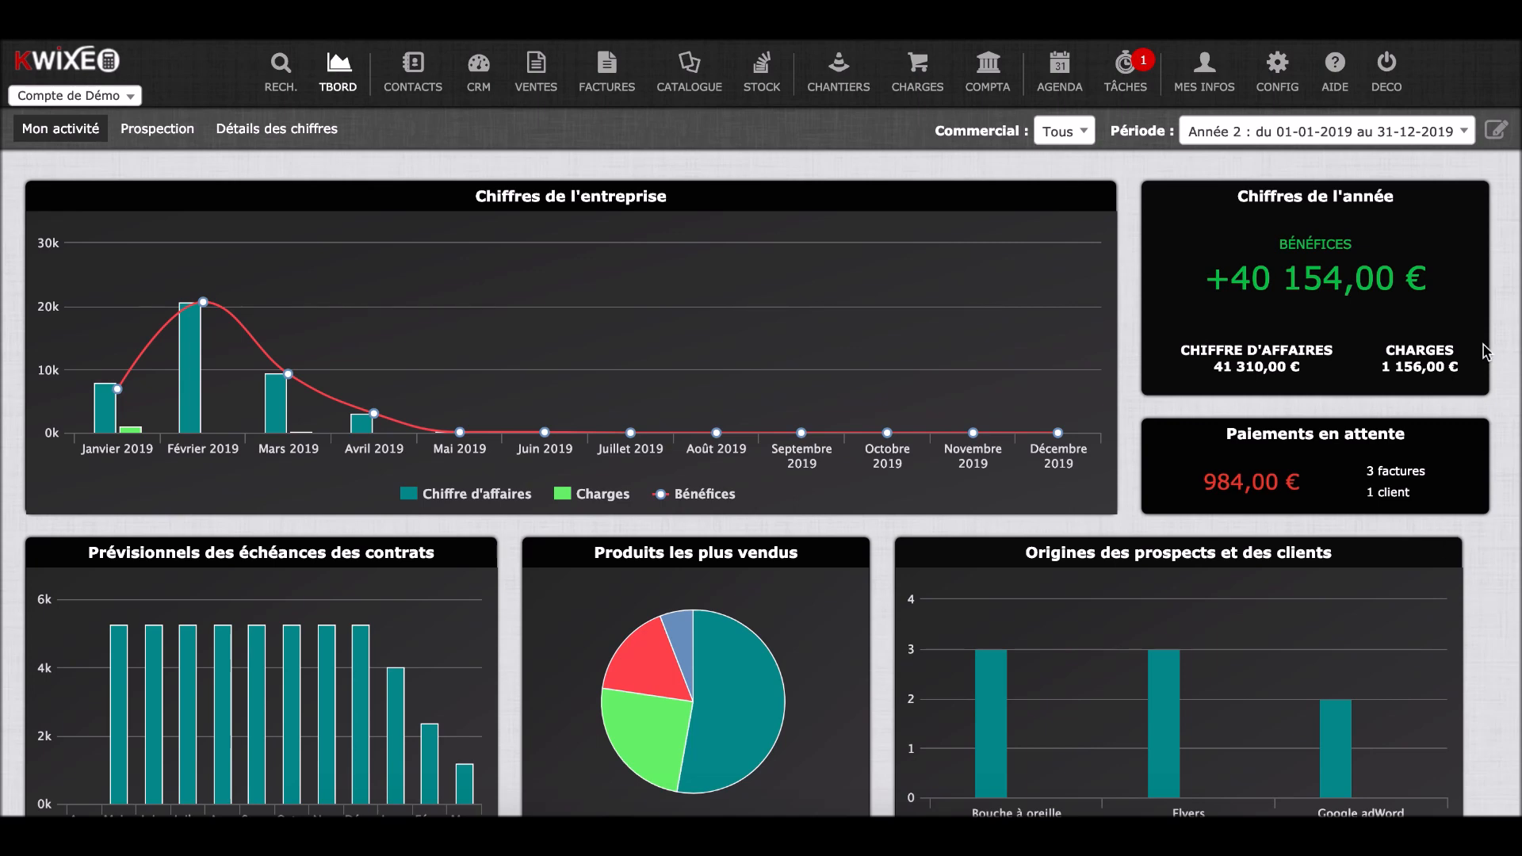
- Turn on dashboard editing and look through the Prospection and Détails des chiffres dashboards
left_click(1495, 133)
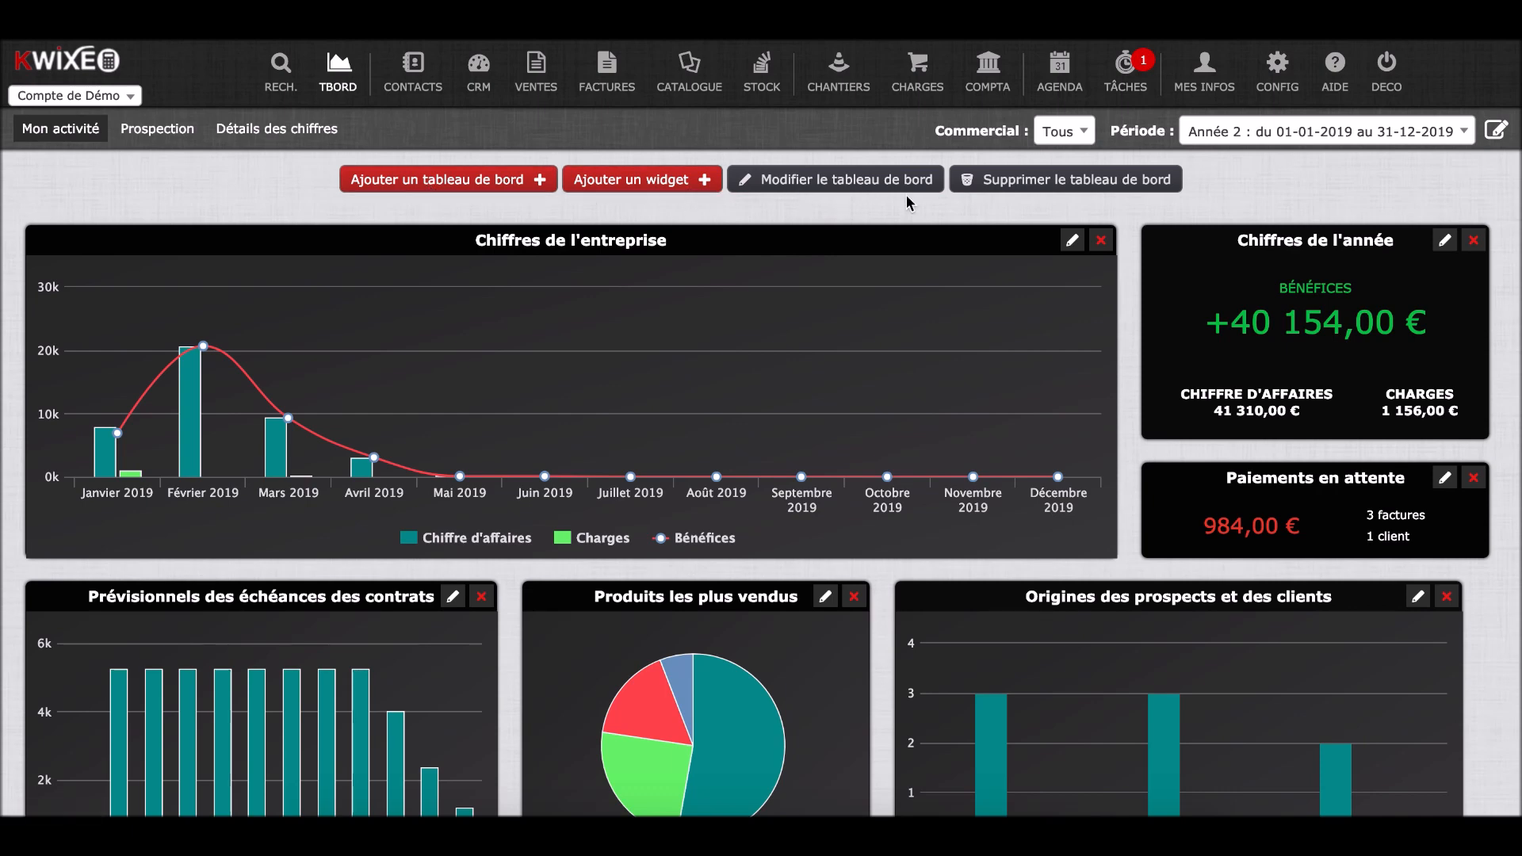
scroll(1109, 190, "down", 1)
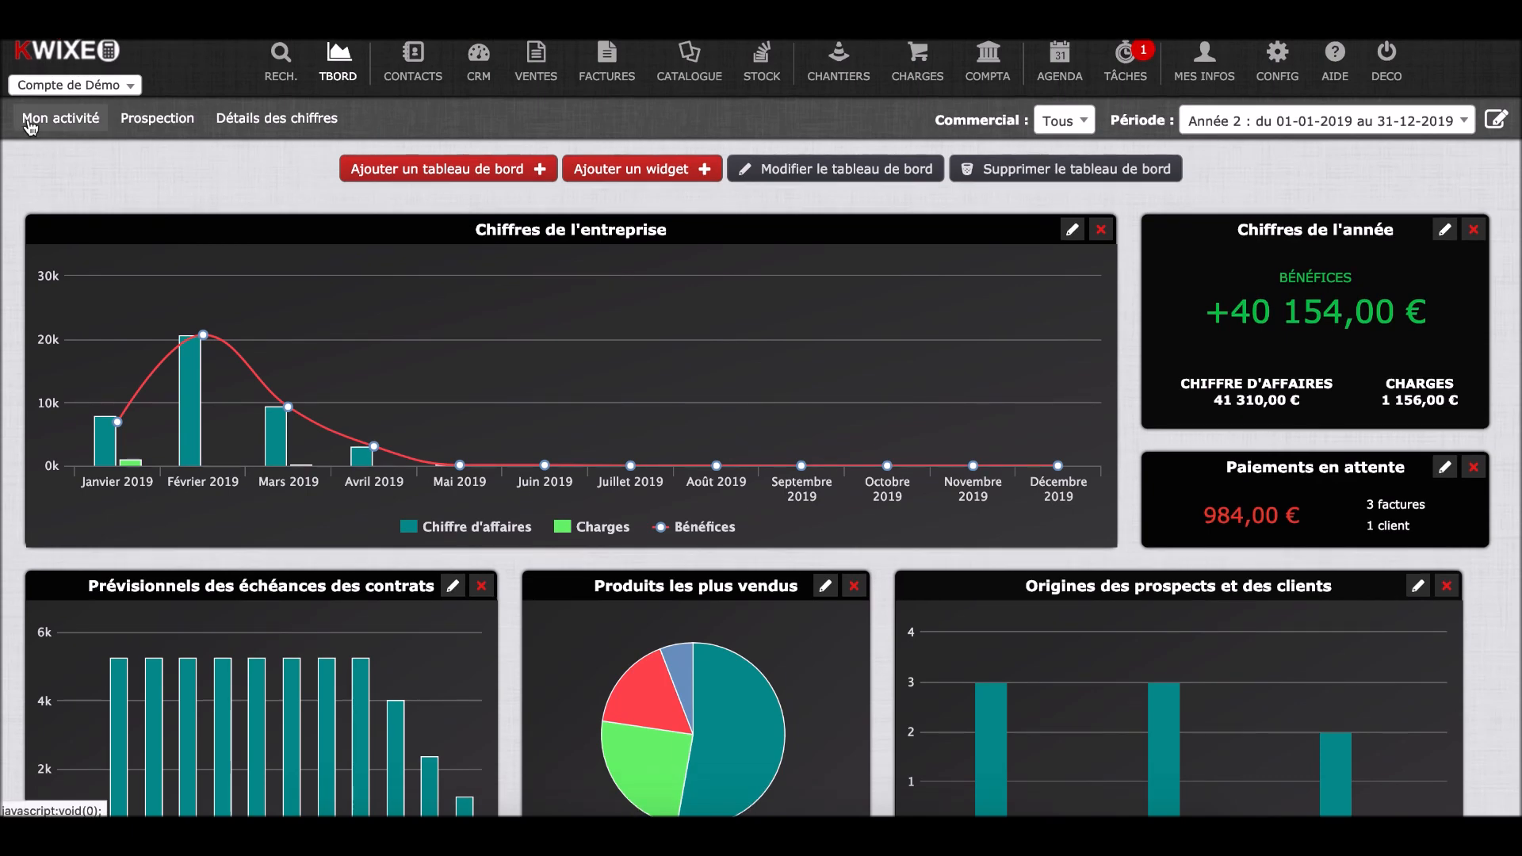
left_click(156, 120)
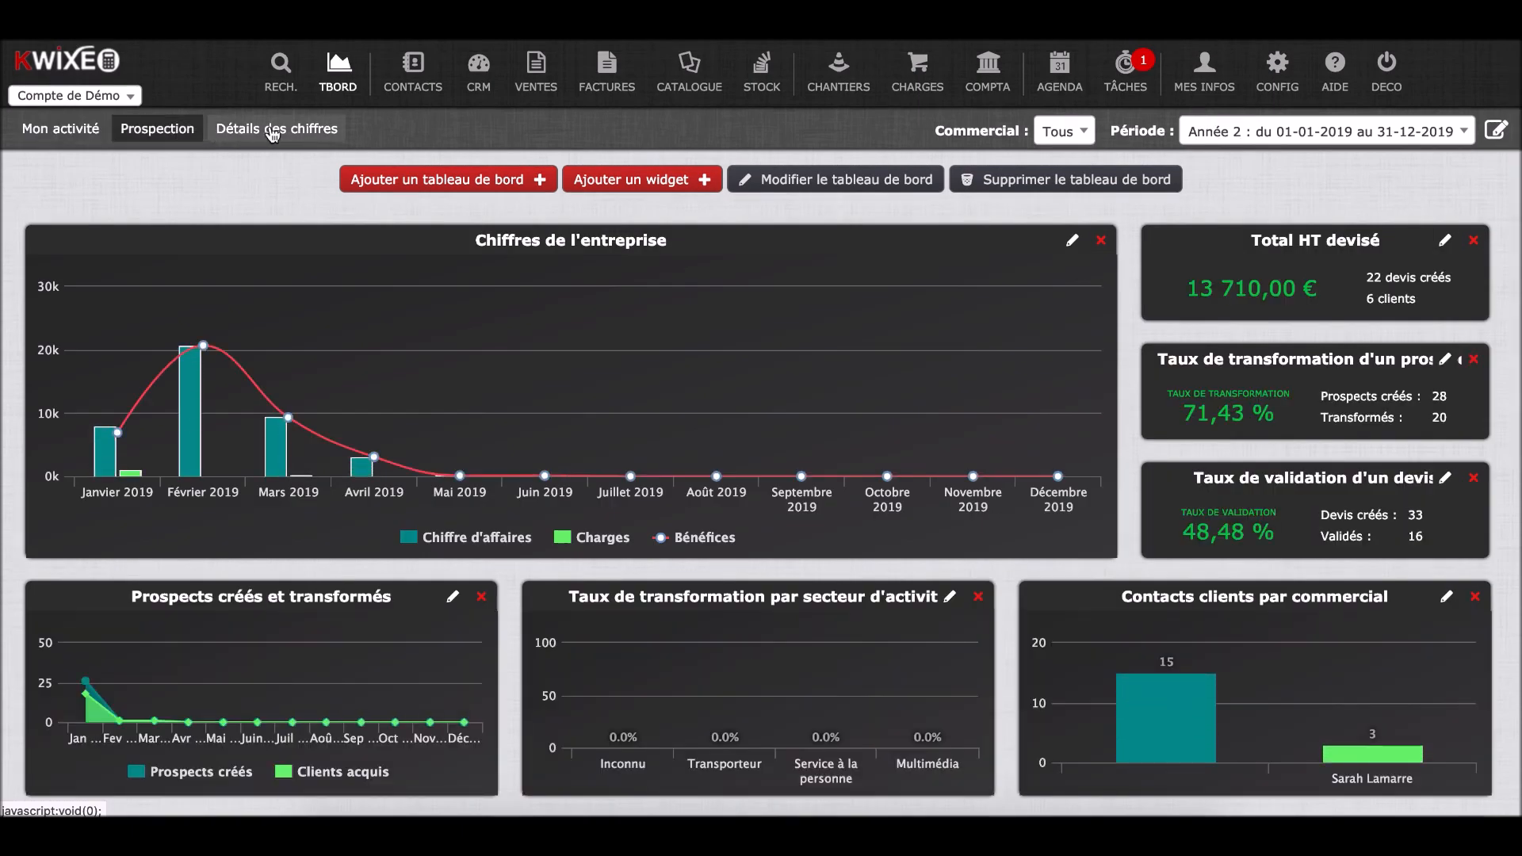
left_click(272, 132)
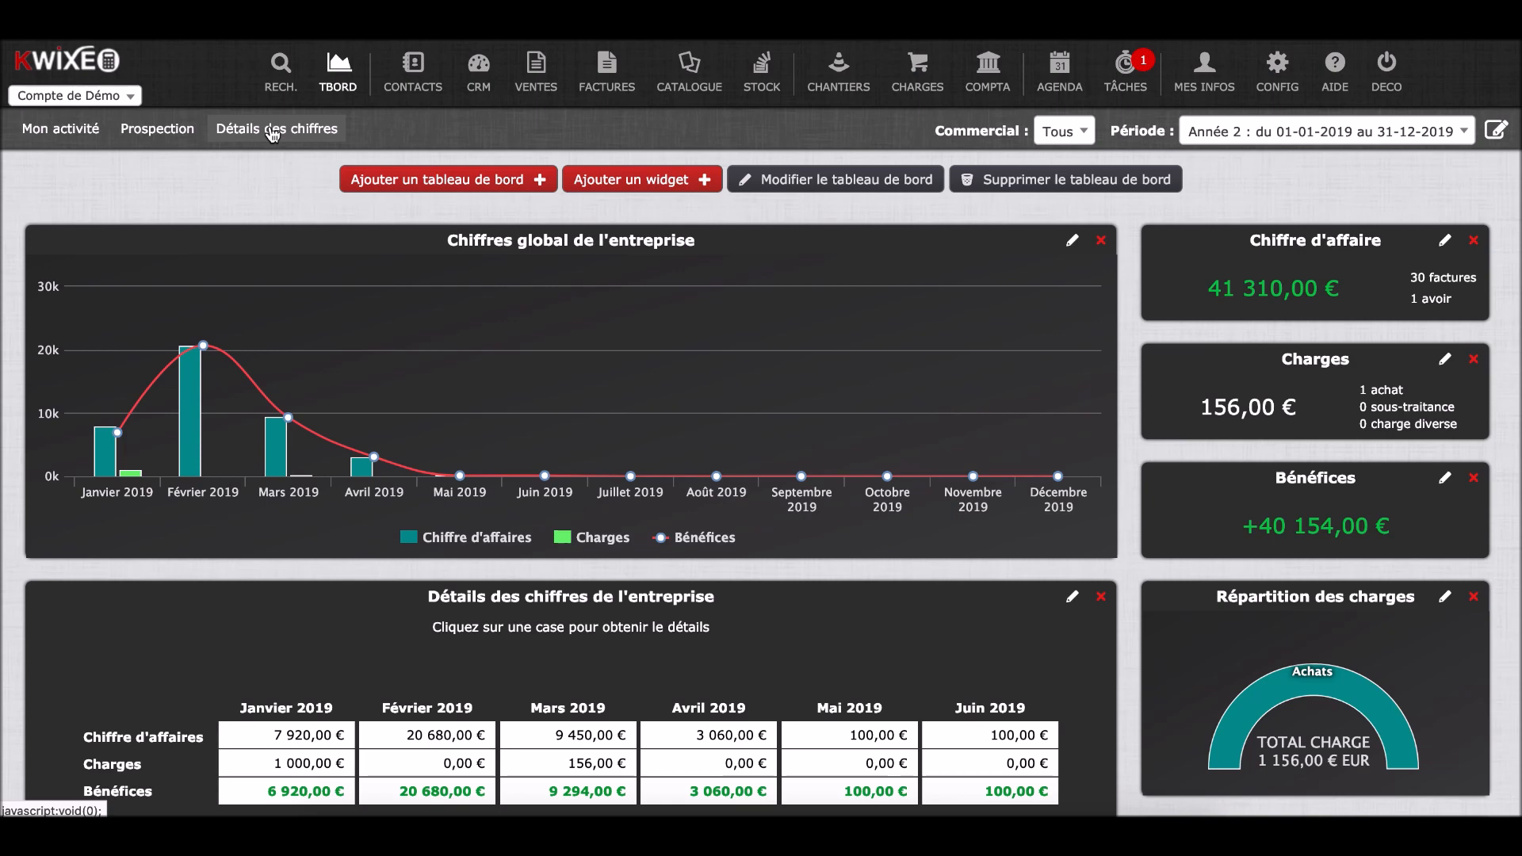
- Add a new dashboard named "Démonstration"
left_click(459, 185)
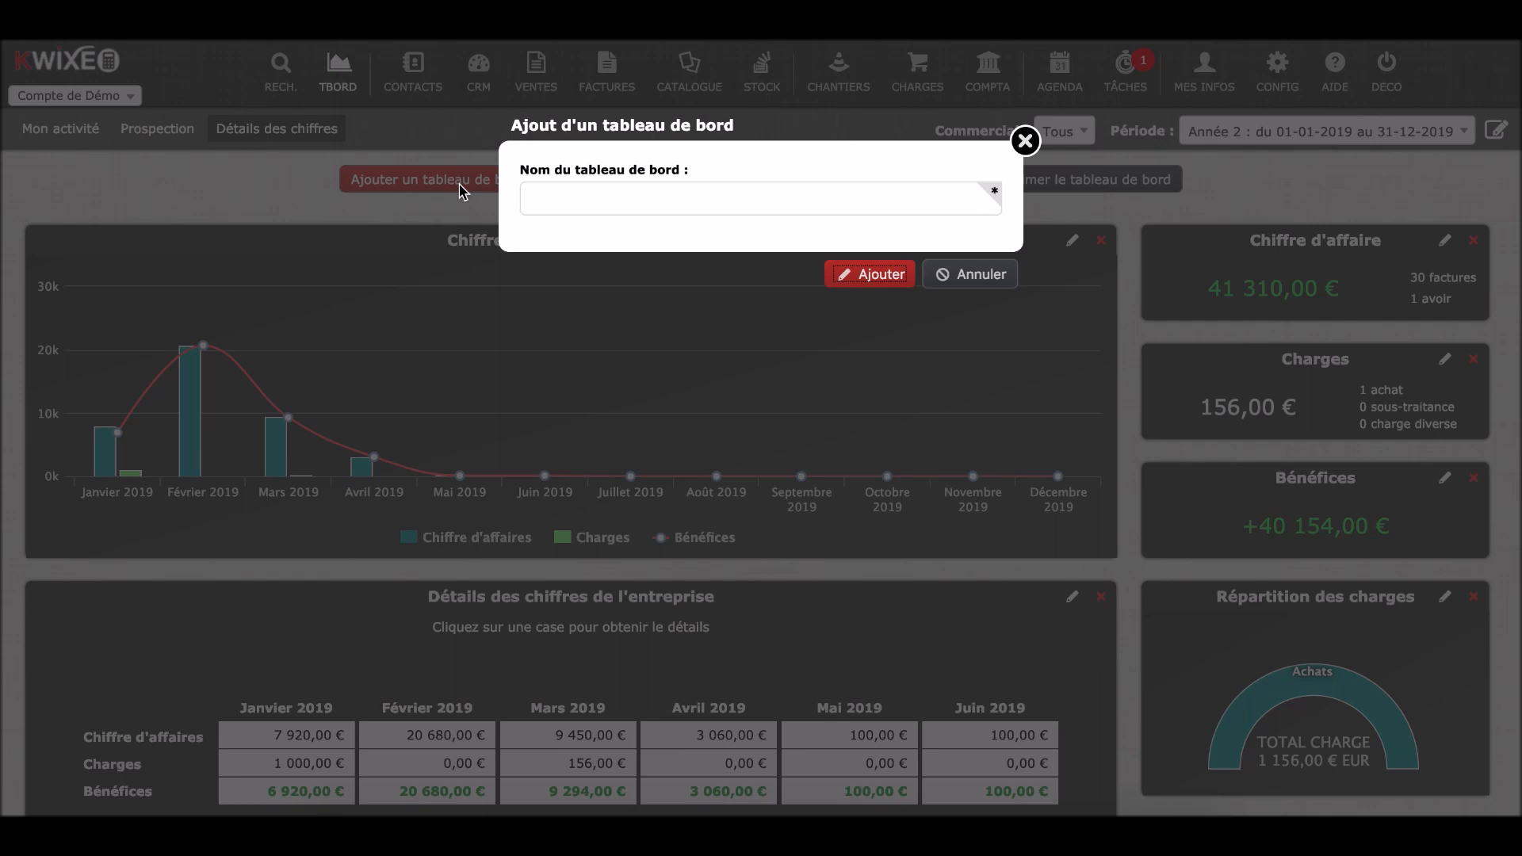
left_click(587, 204)
type("d")
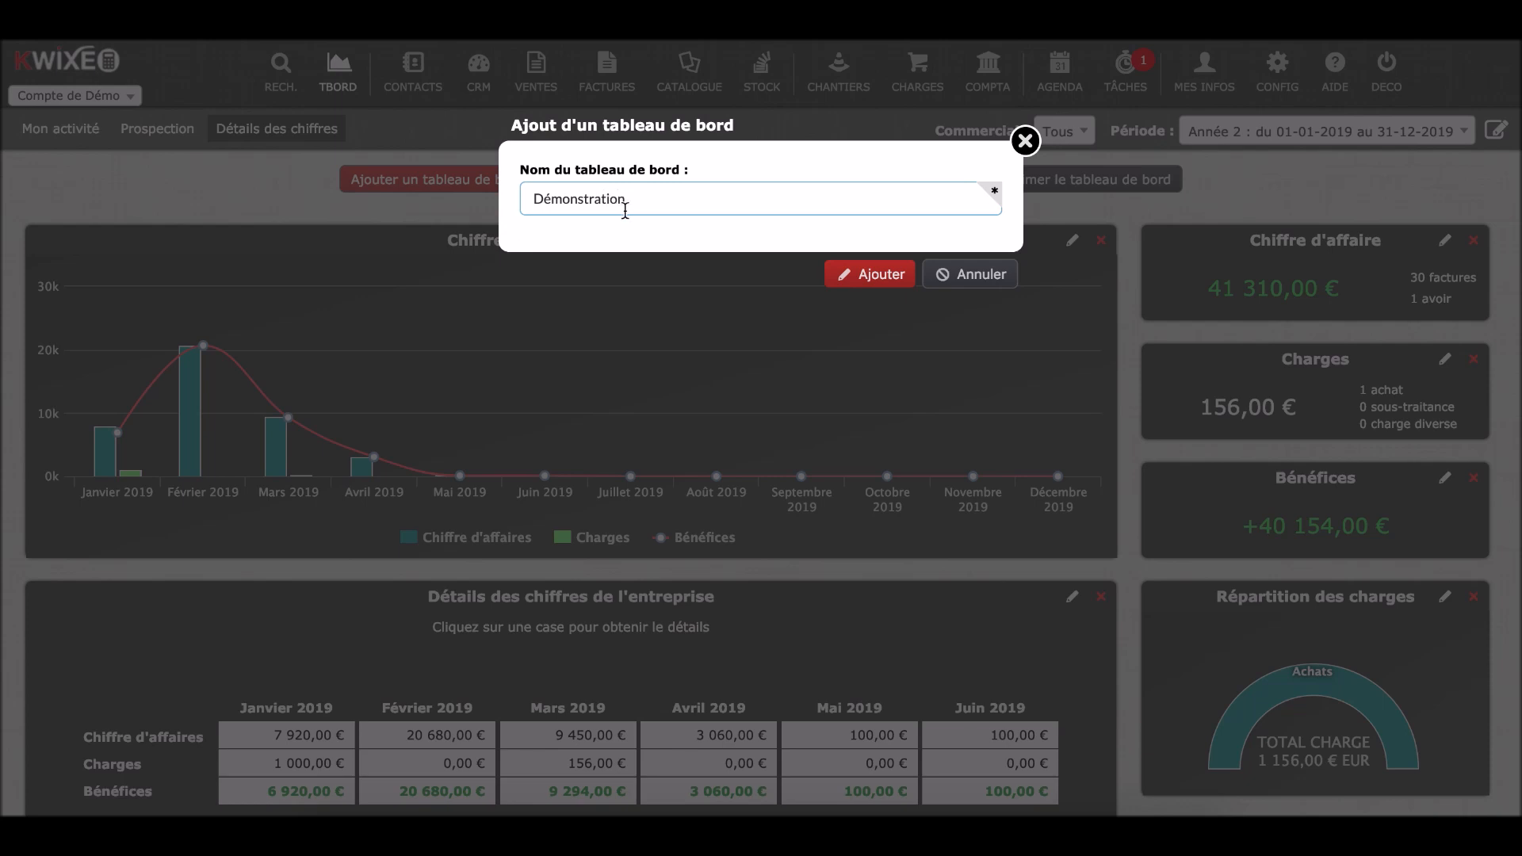
left_click(856, 278)
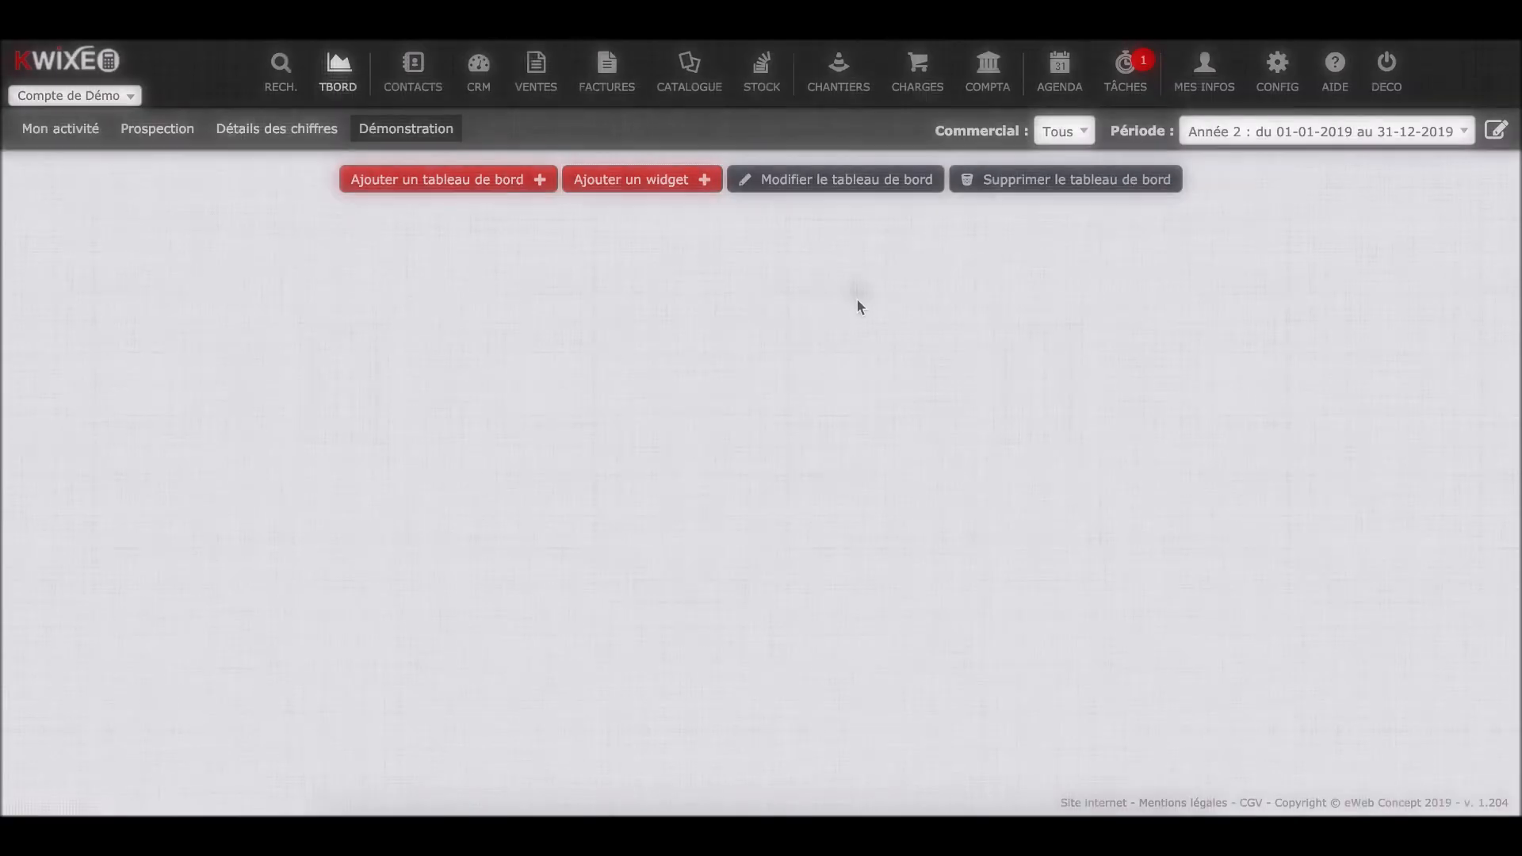
- Start a new widget with the Chronologie display type, showing "Chiffres d'affaires, Charges et bénéfices"
left_click(616, 179)
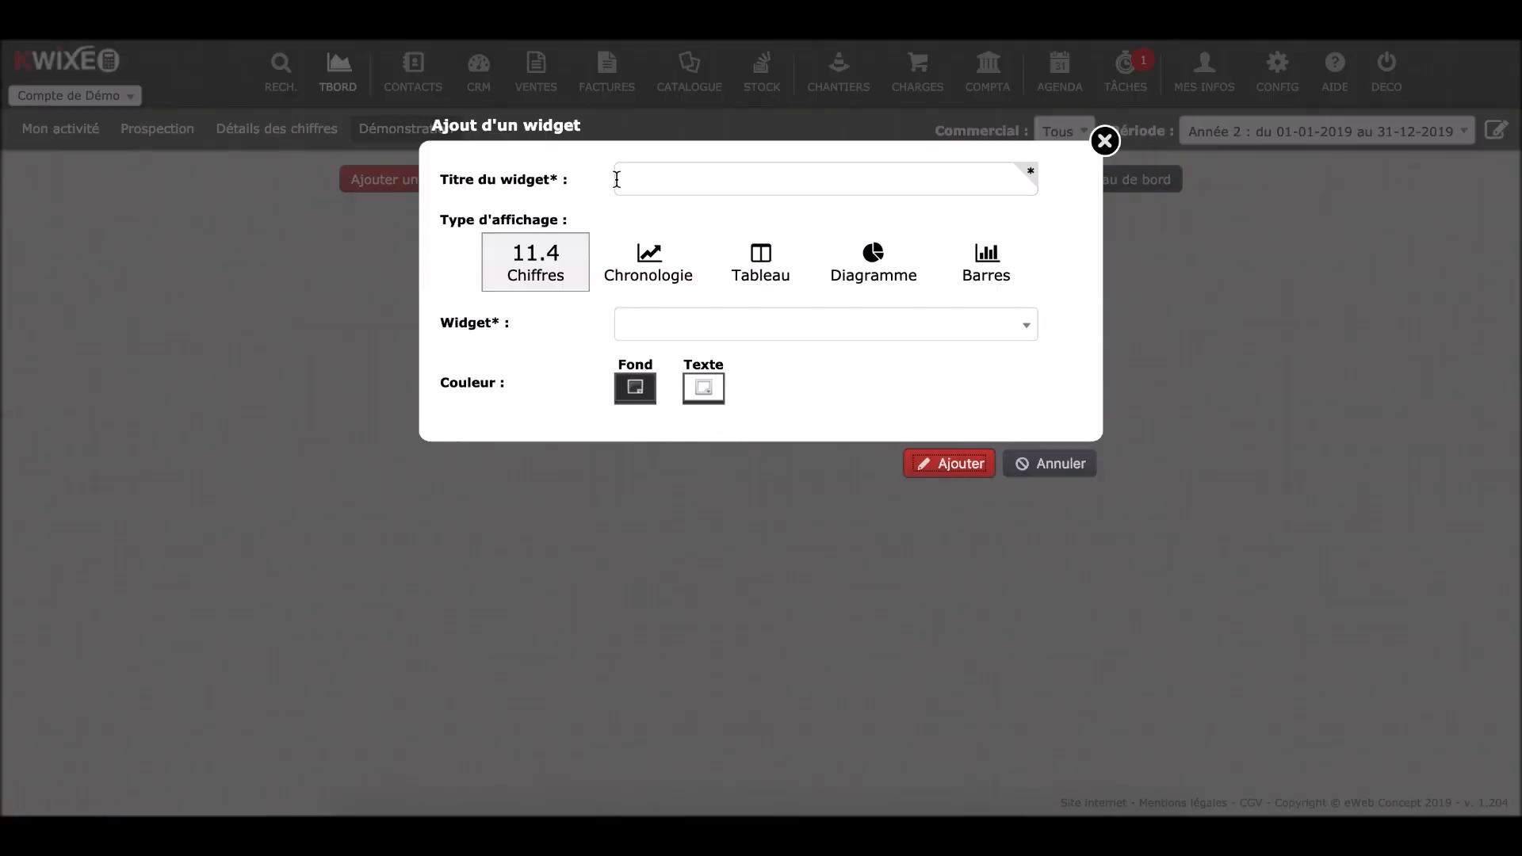
left_click(625, 181)
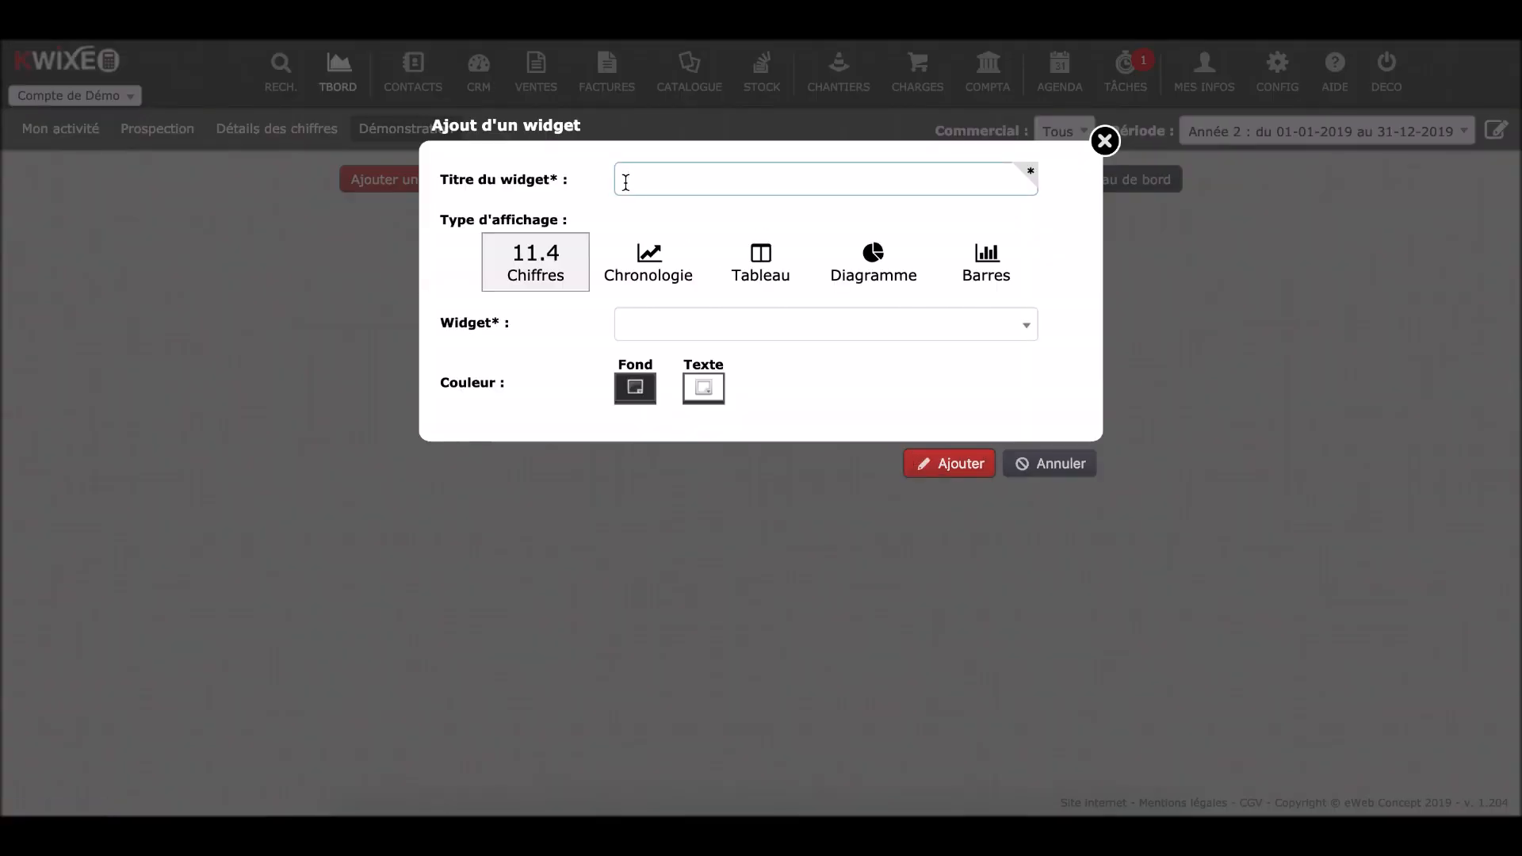
left_click(648, 255)
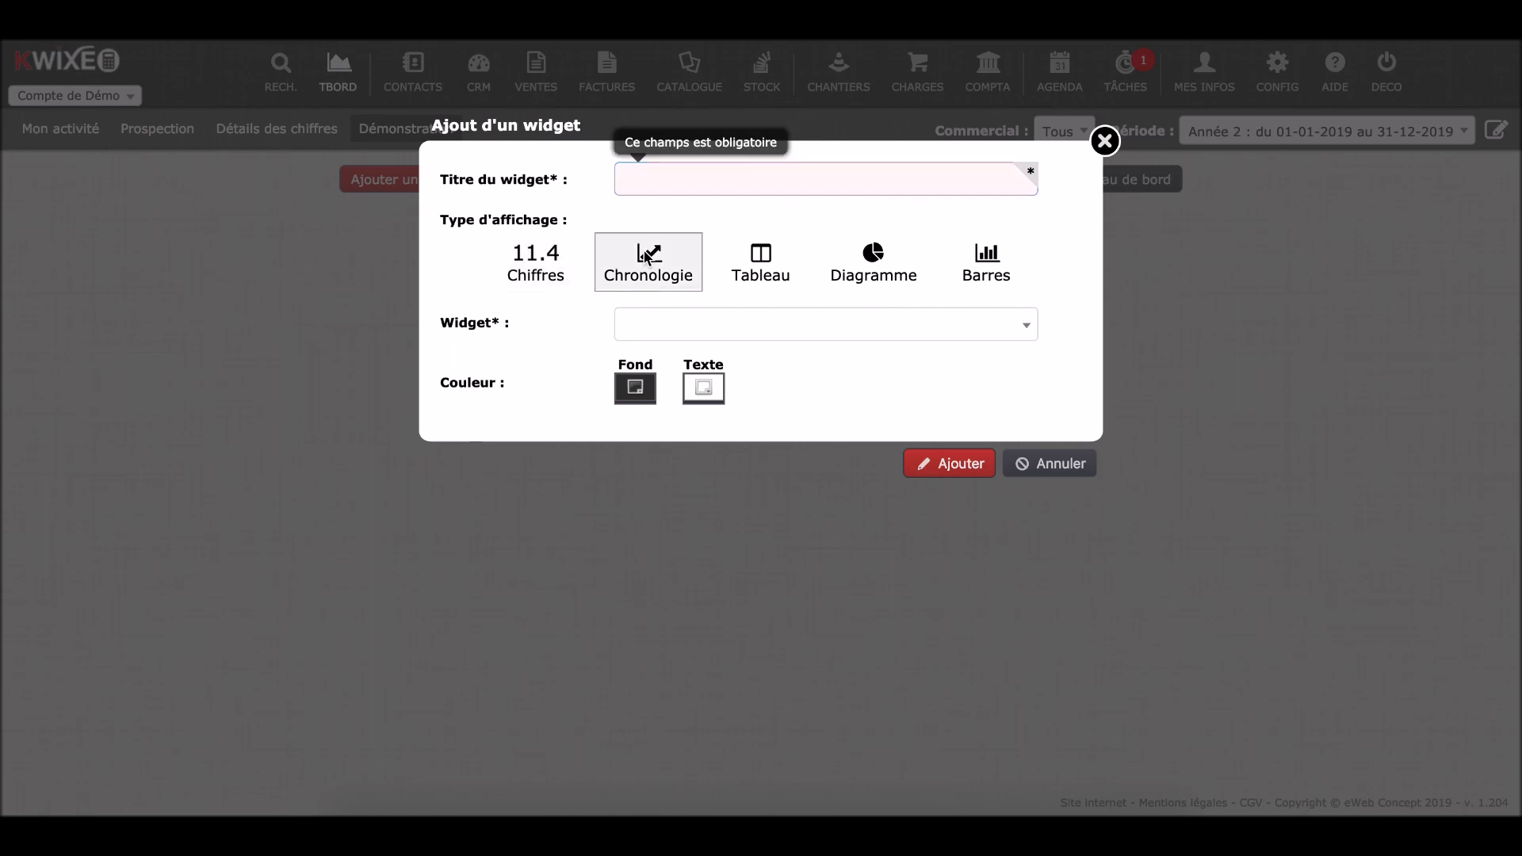
left_click(661, 340)
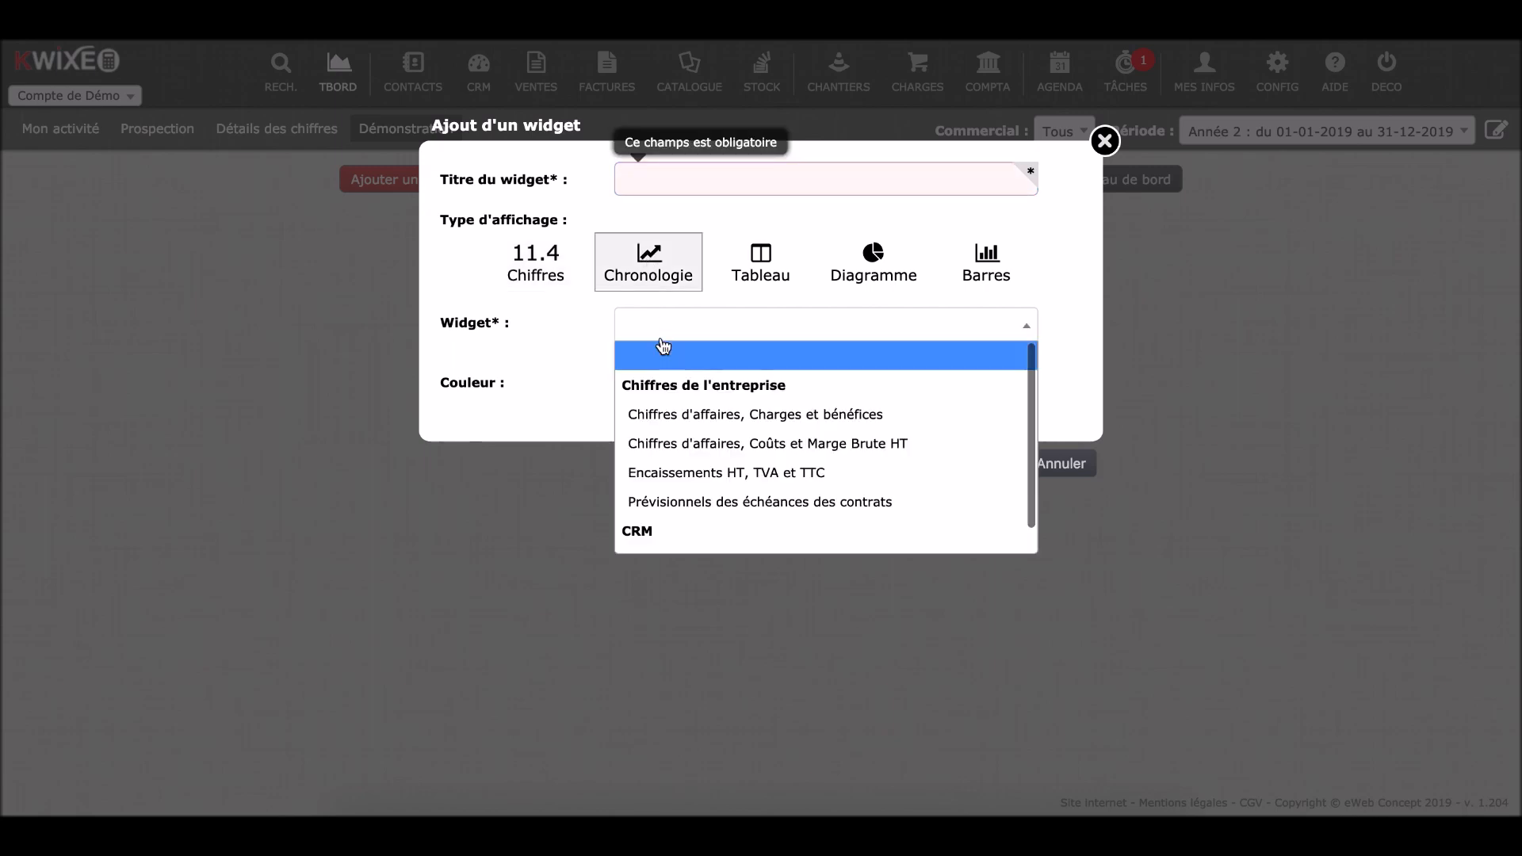
left_click(673, 413)
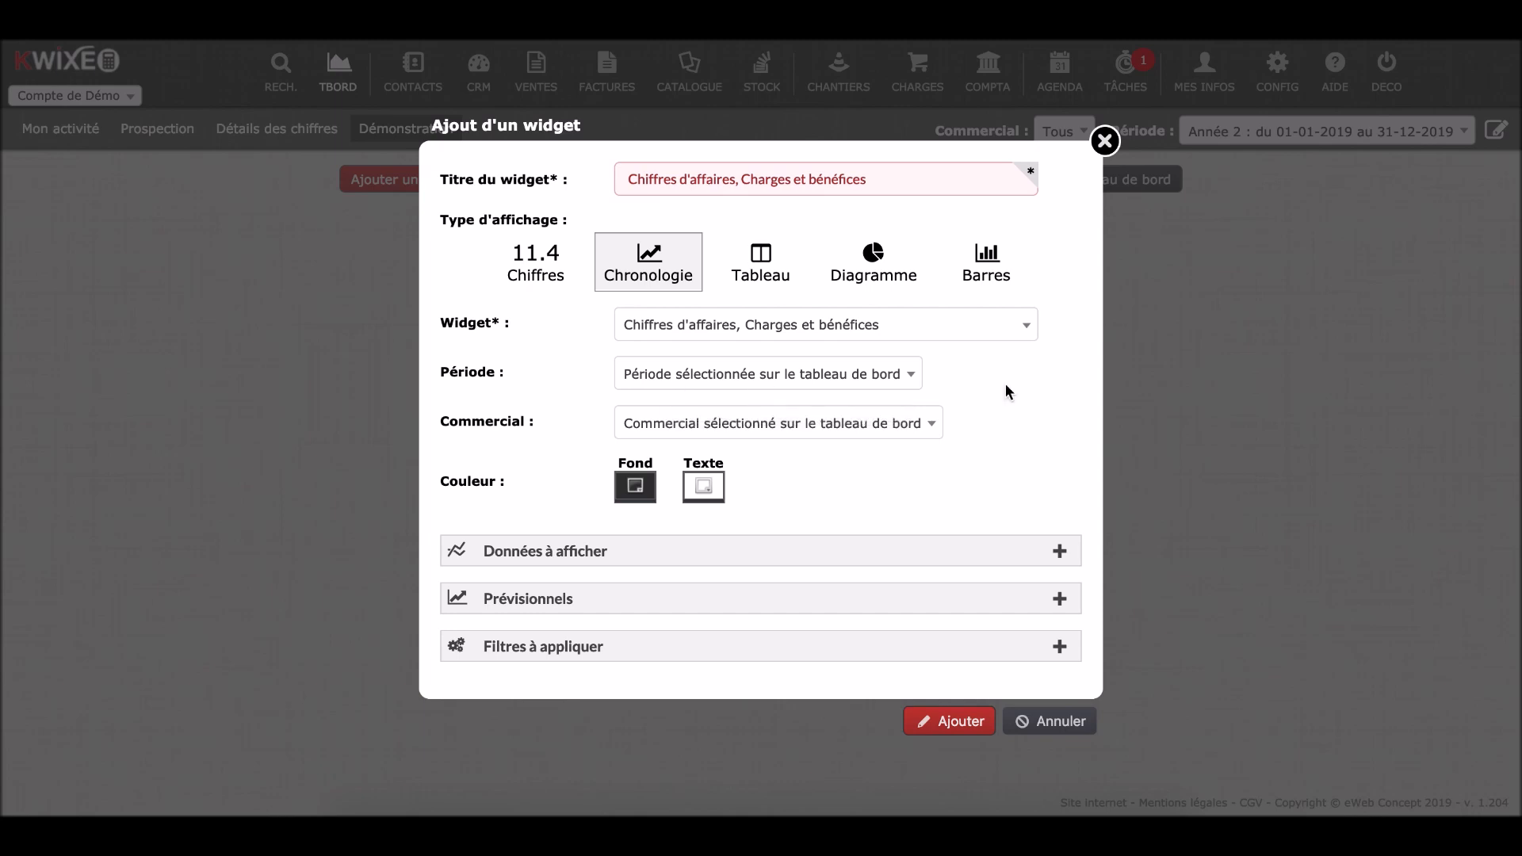
- Examine the choices offered for the widget's period and sales representative without changing either setting
left_click(745, 380)
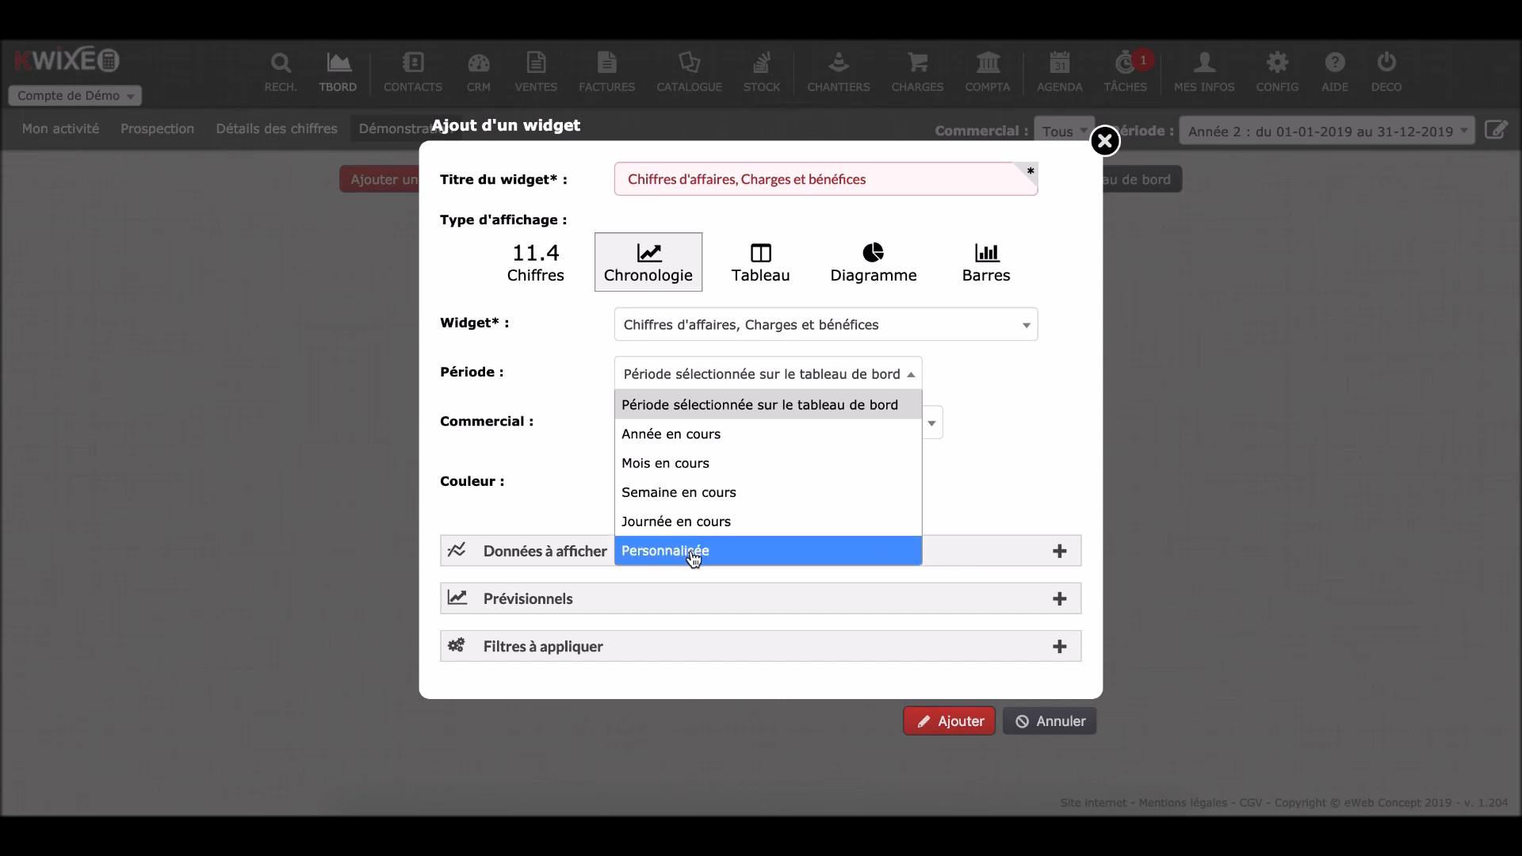
left_click(553, 368)
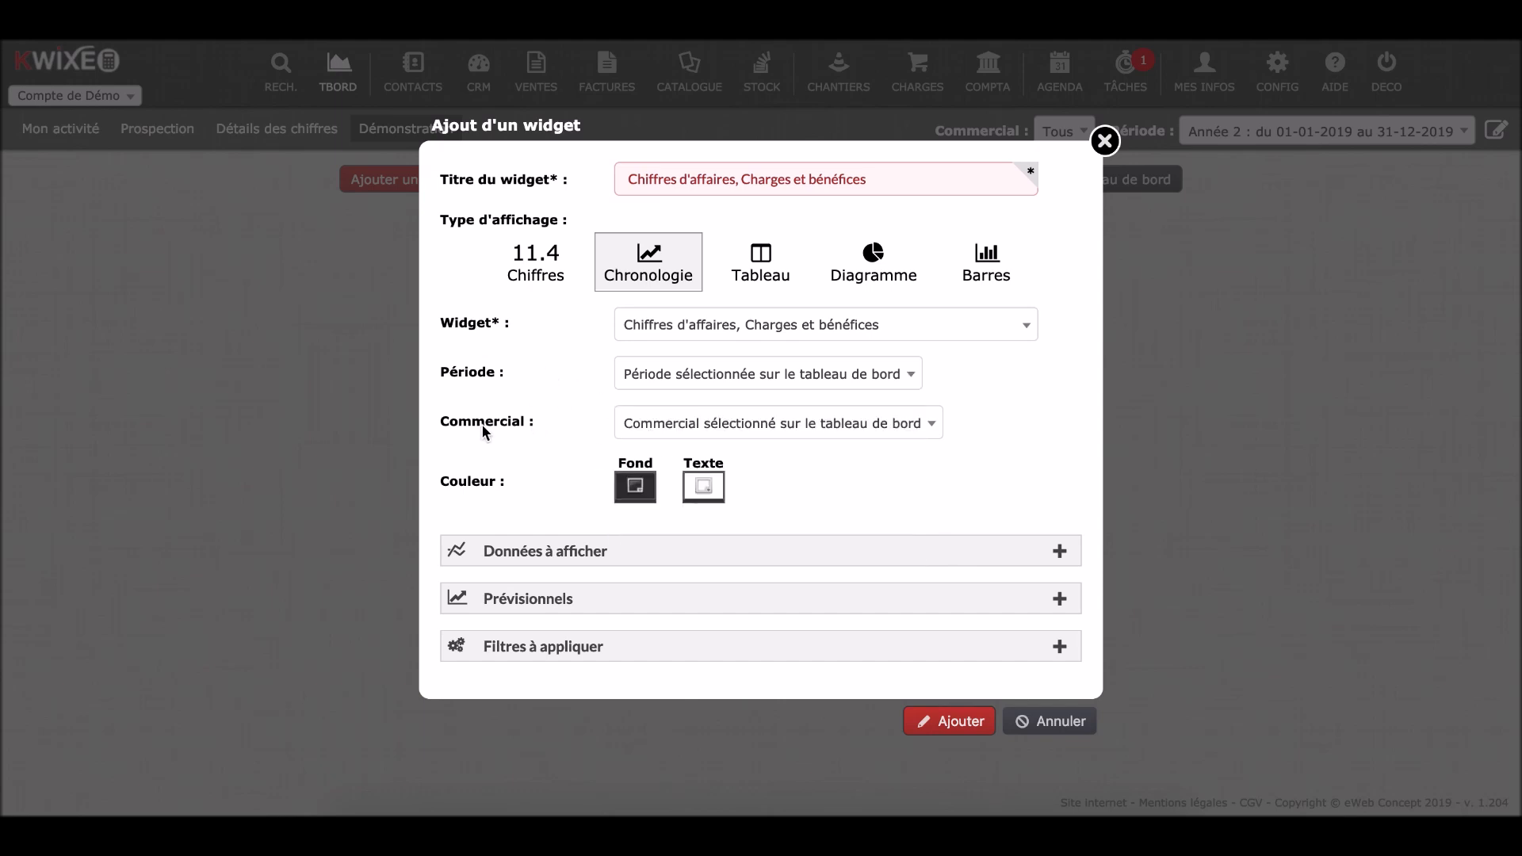
left_click(783, 432)
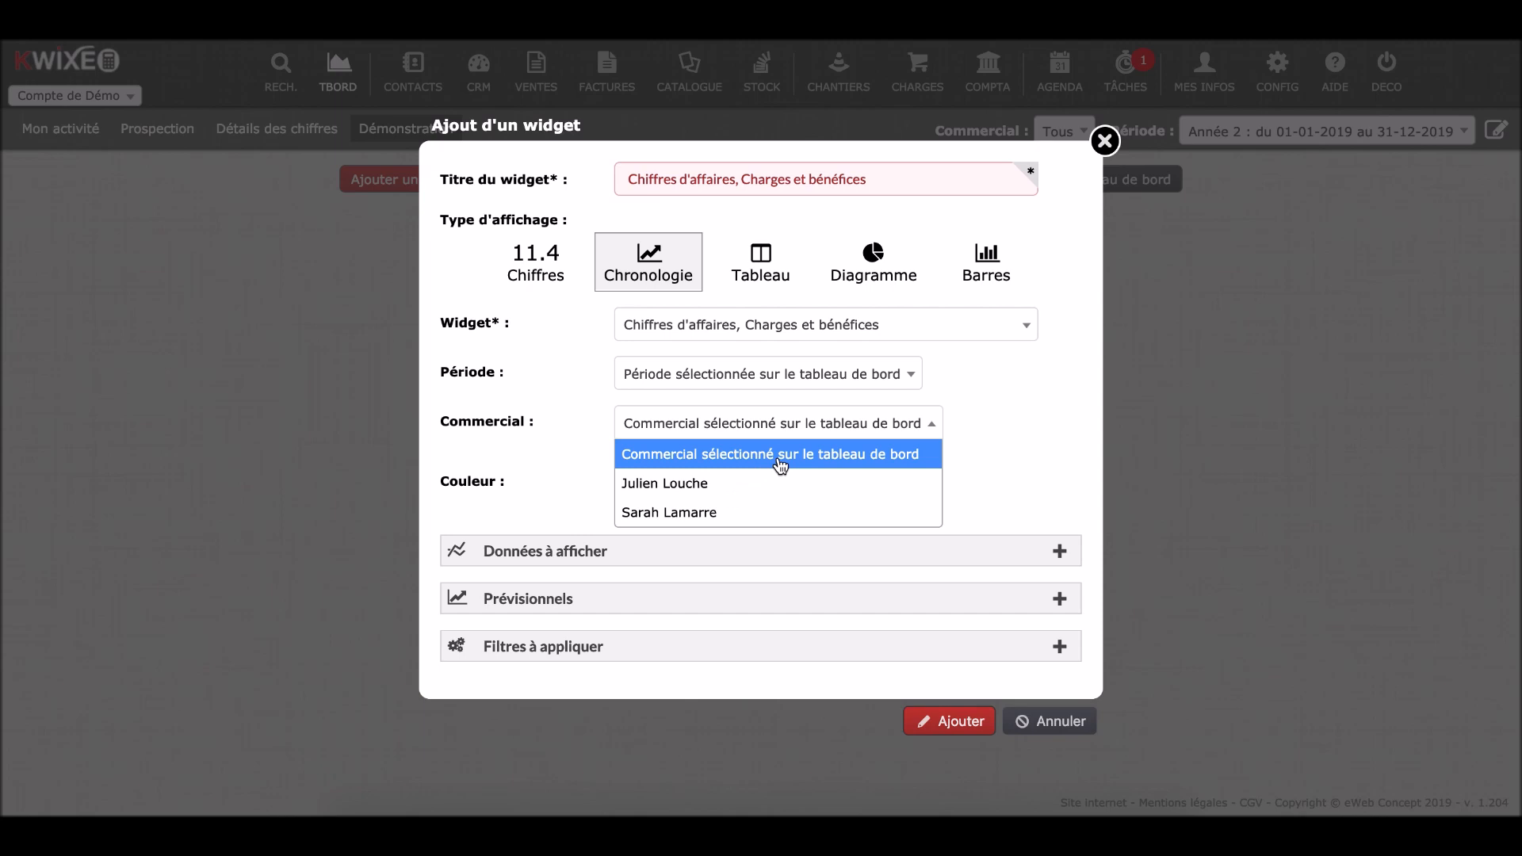
left_click(992, 434)
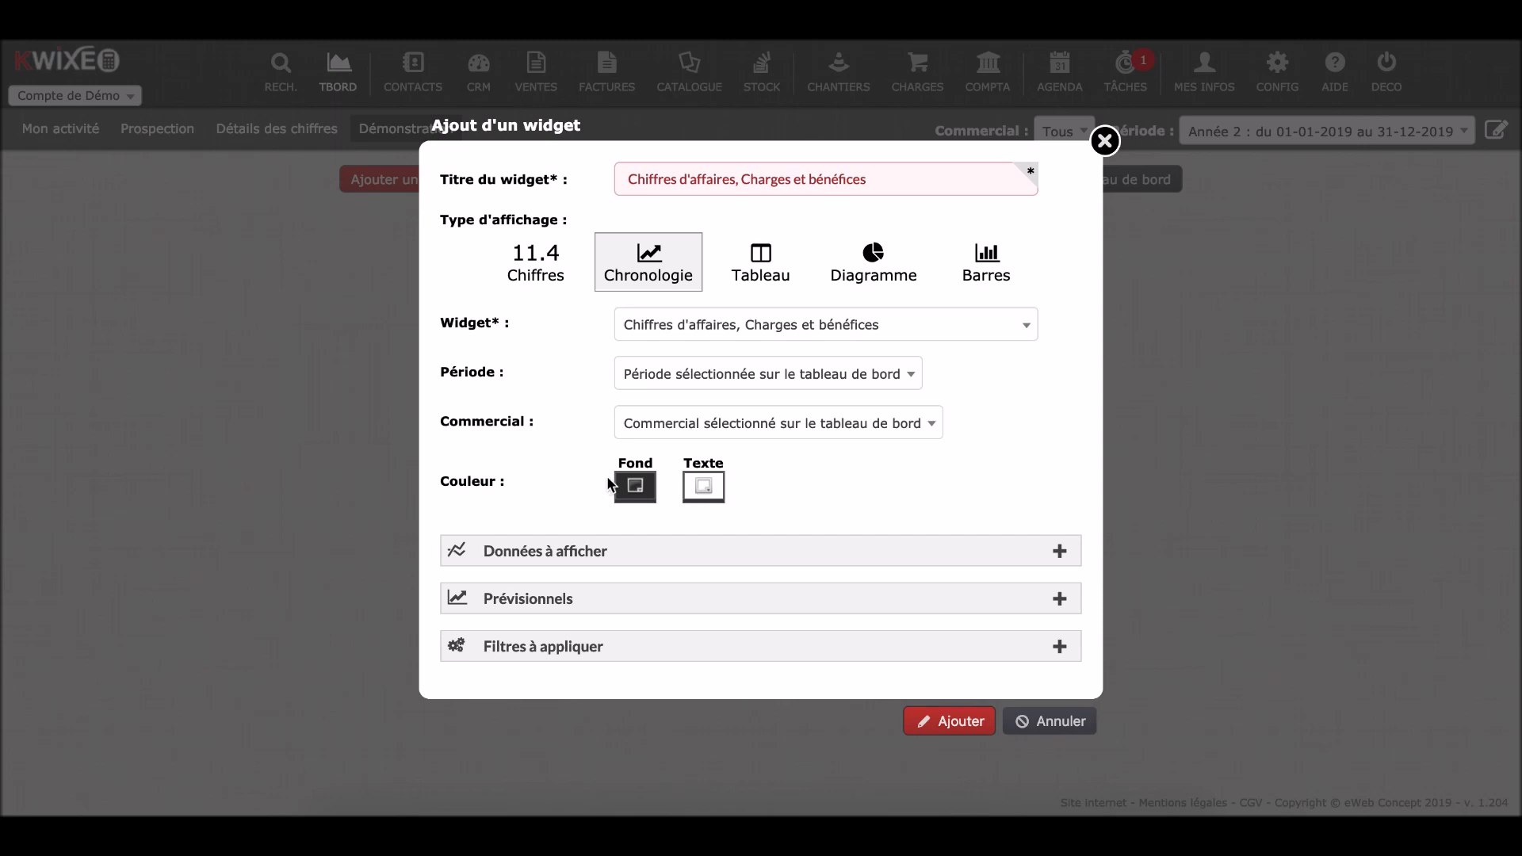
- In the widget's displayed data settings, choose "Afficher en barre" for Chiffre d'affaire
left_click(570, 547)
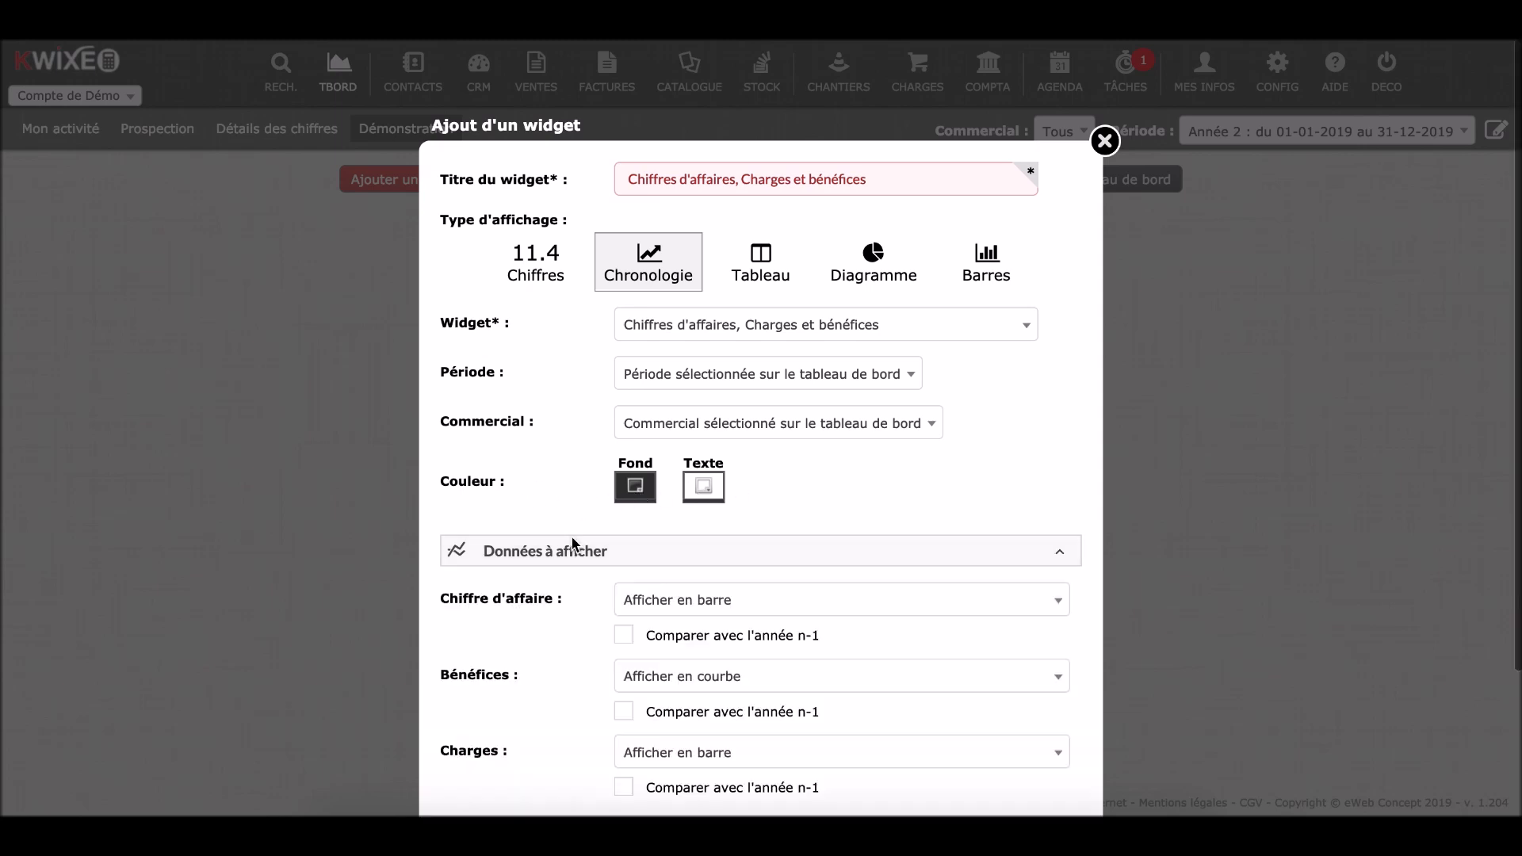
scroll(520, 527, "down", 1)
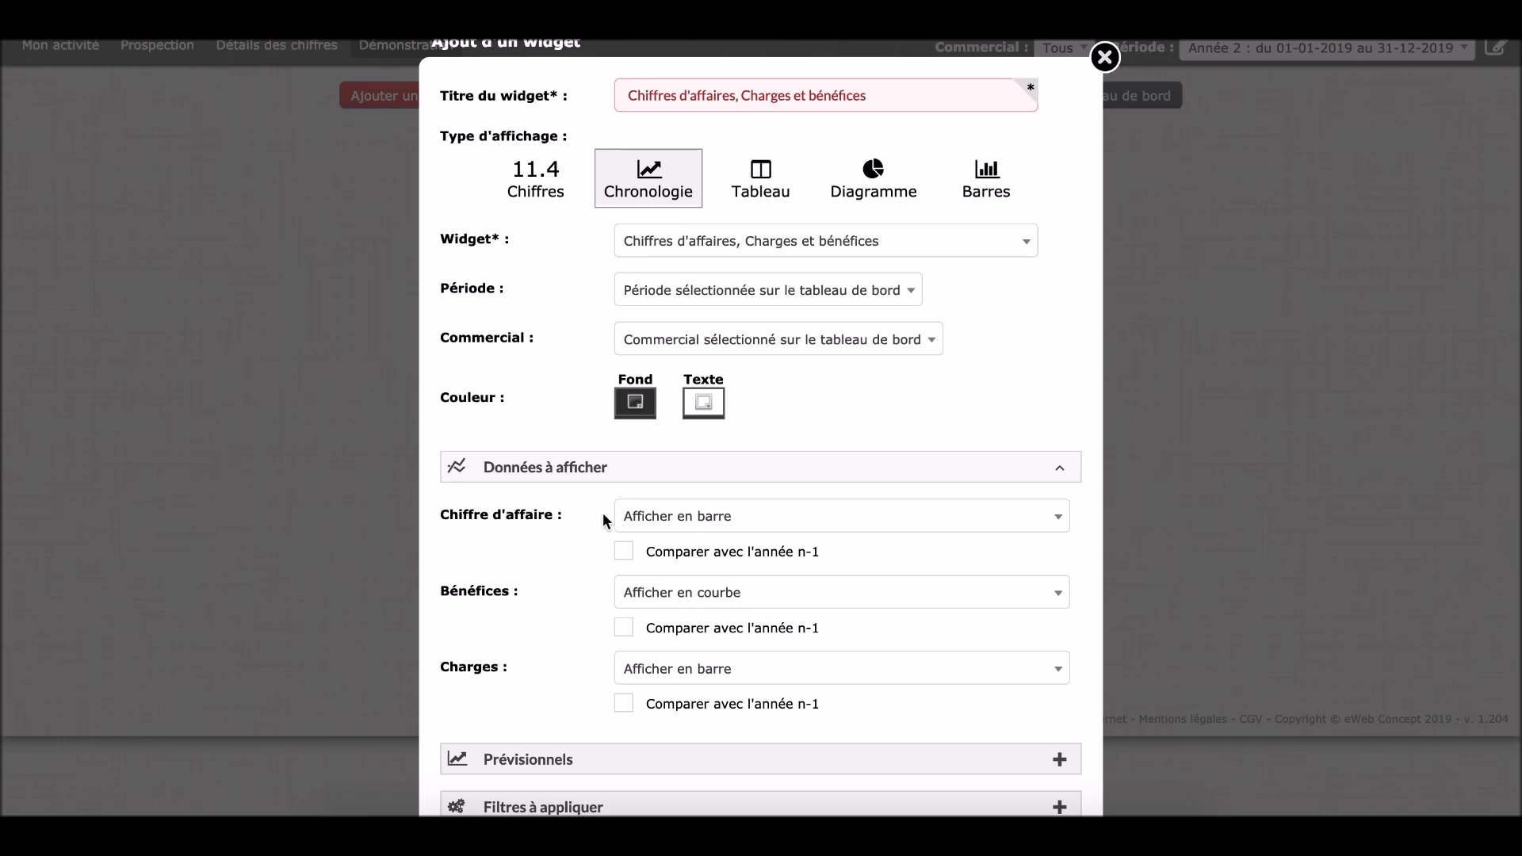
left_click(690, 525)
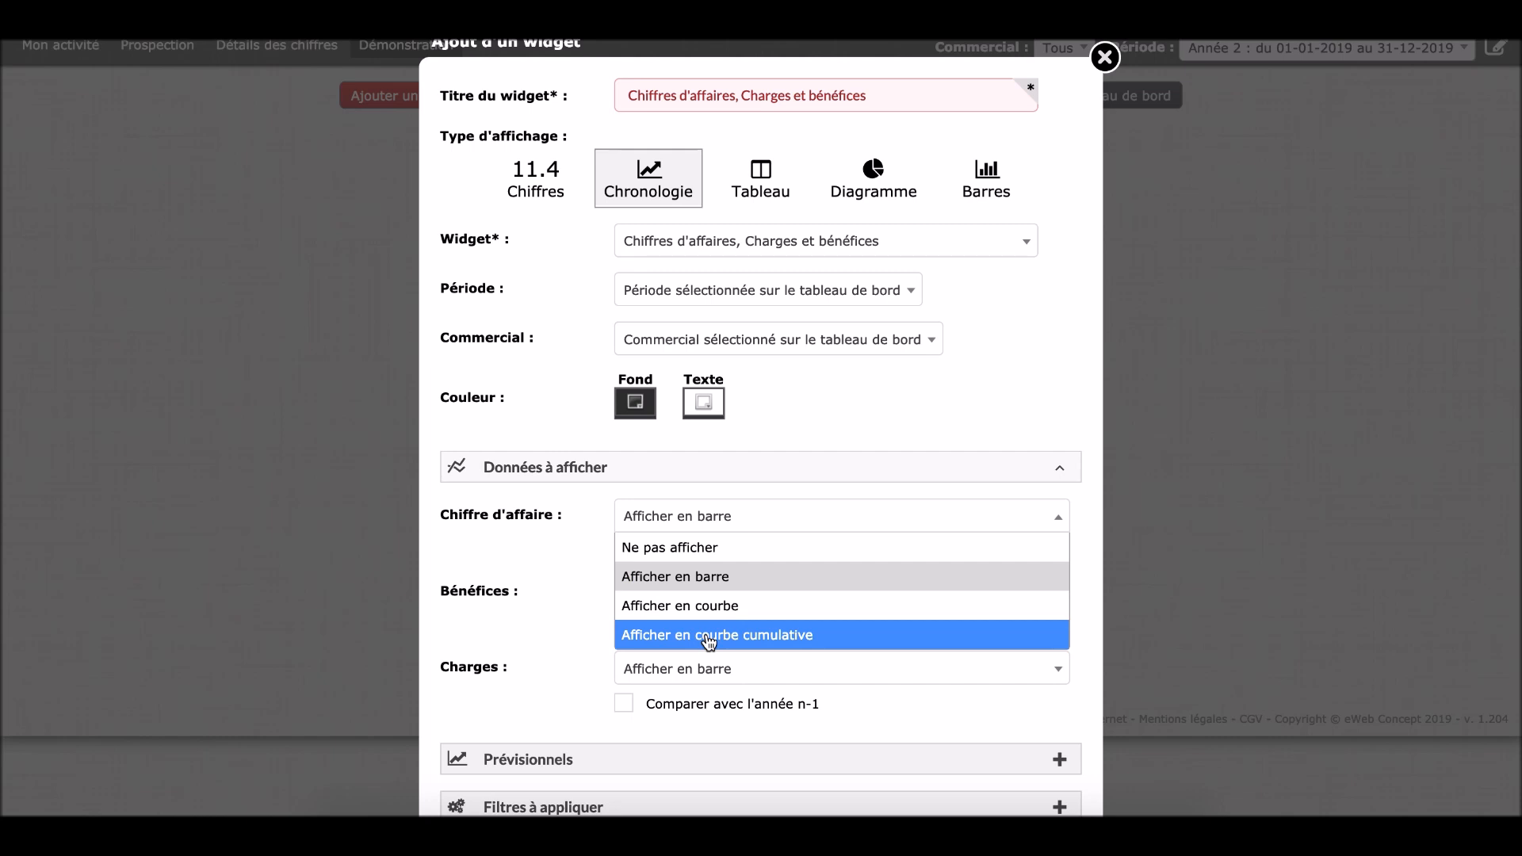
left_click(664, 575)
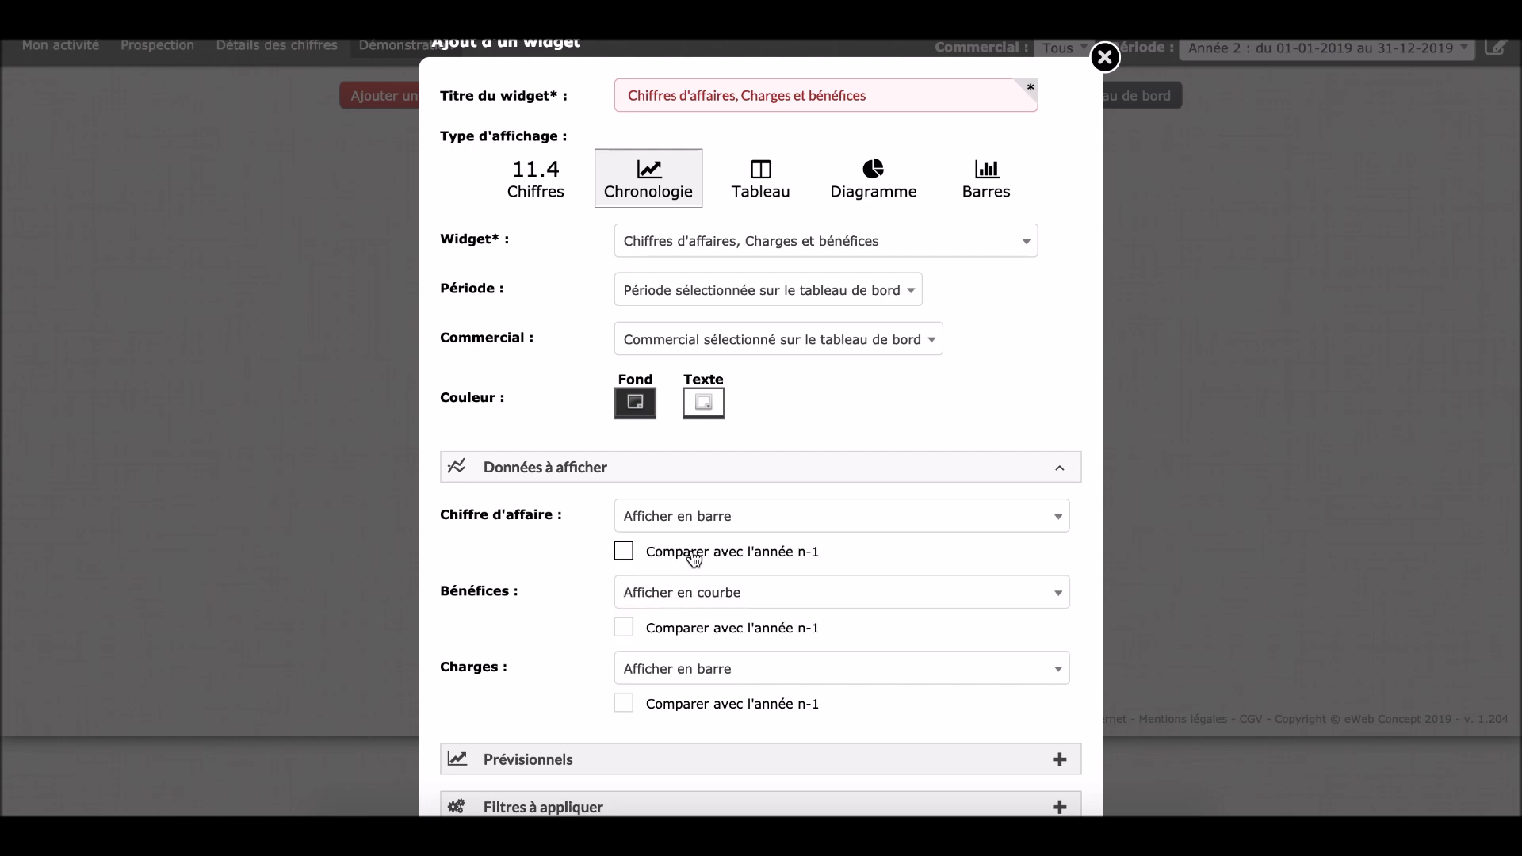
scroll(480, 625, "down", 2)
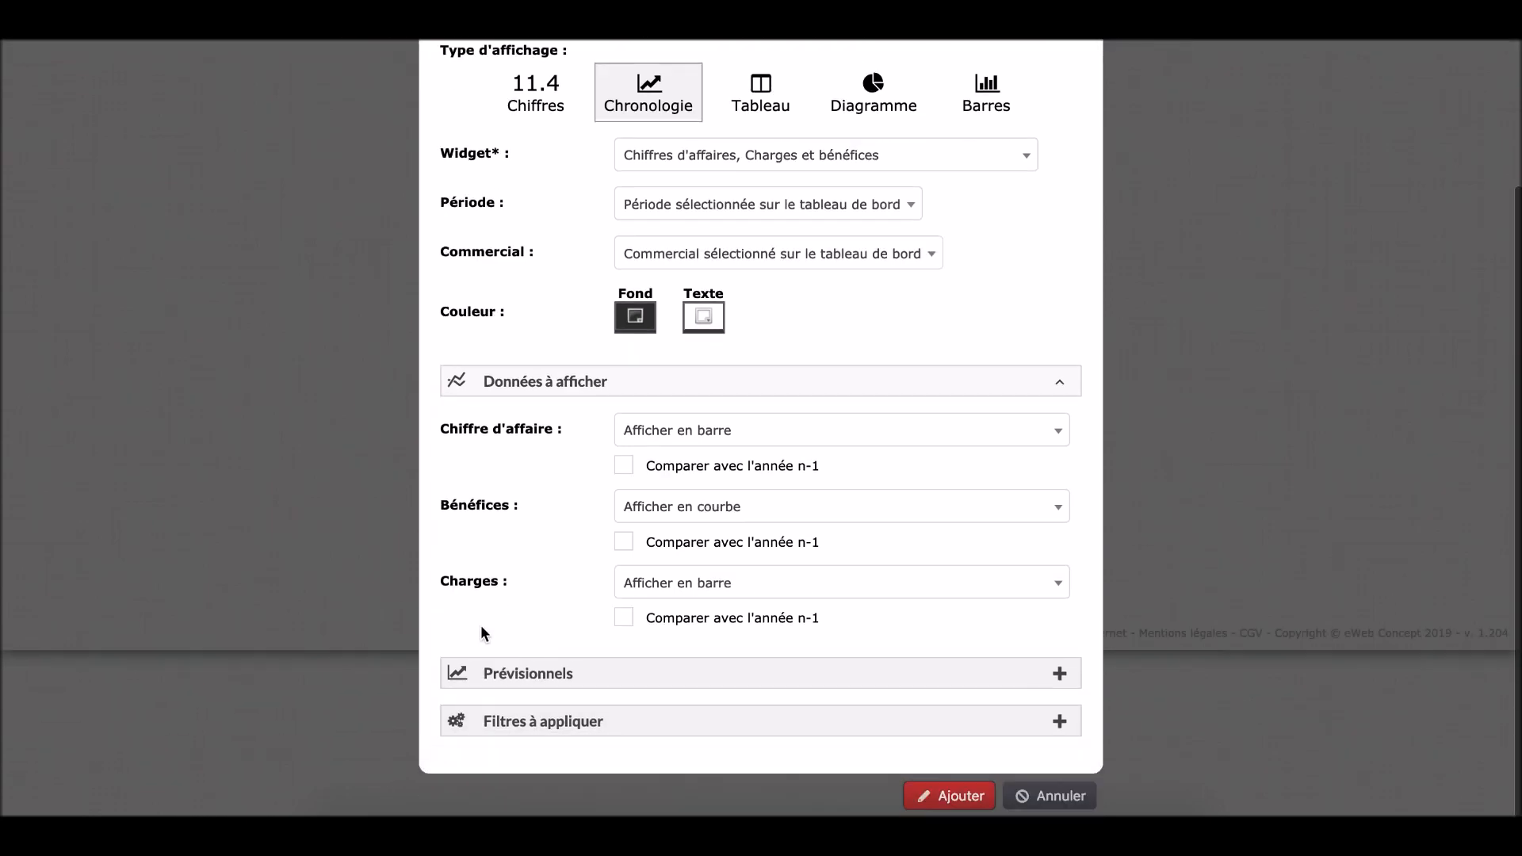
- Review the widget's Prévisionnels and Filtres à appliquer settings, and add the widget to the dashboard
left_click(528, 672)
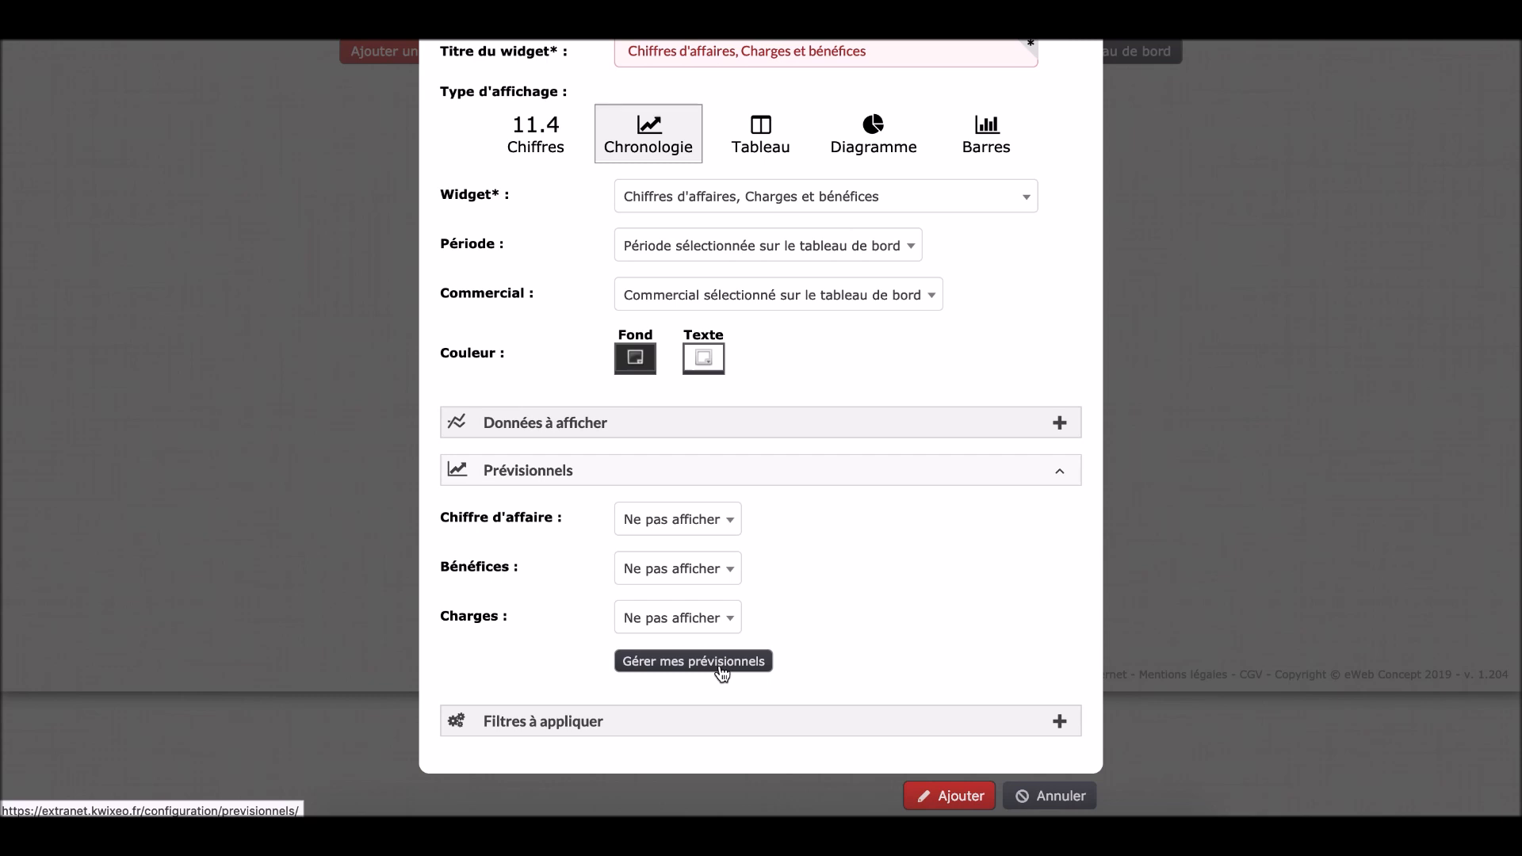
left_click(536, 721)
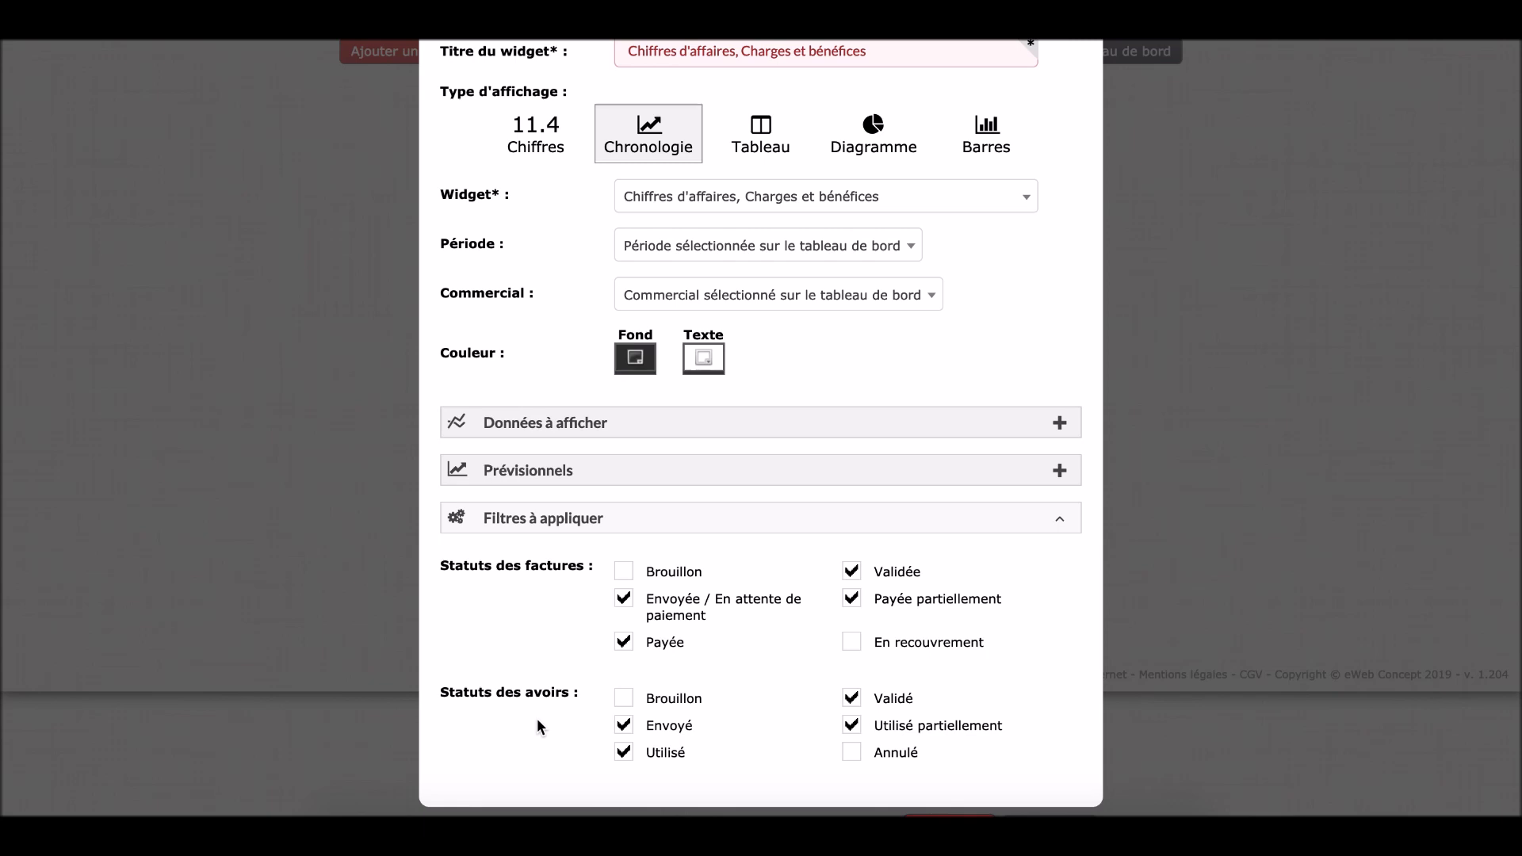
scroll(597, 660, "down", 1)
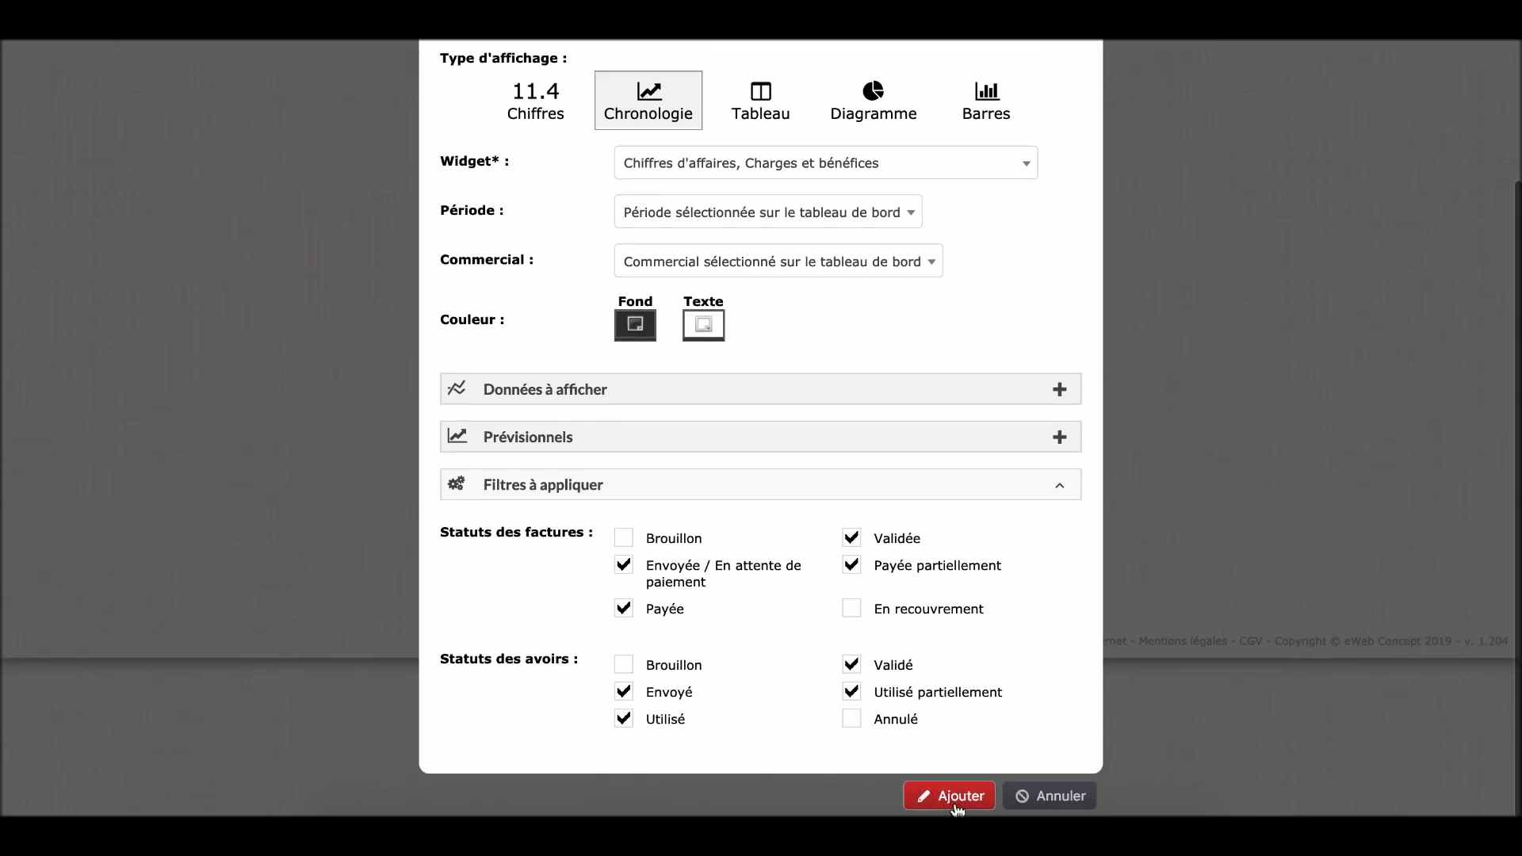
left_click(955, 802)
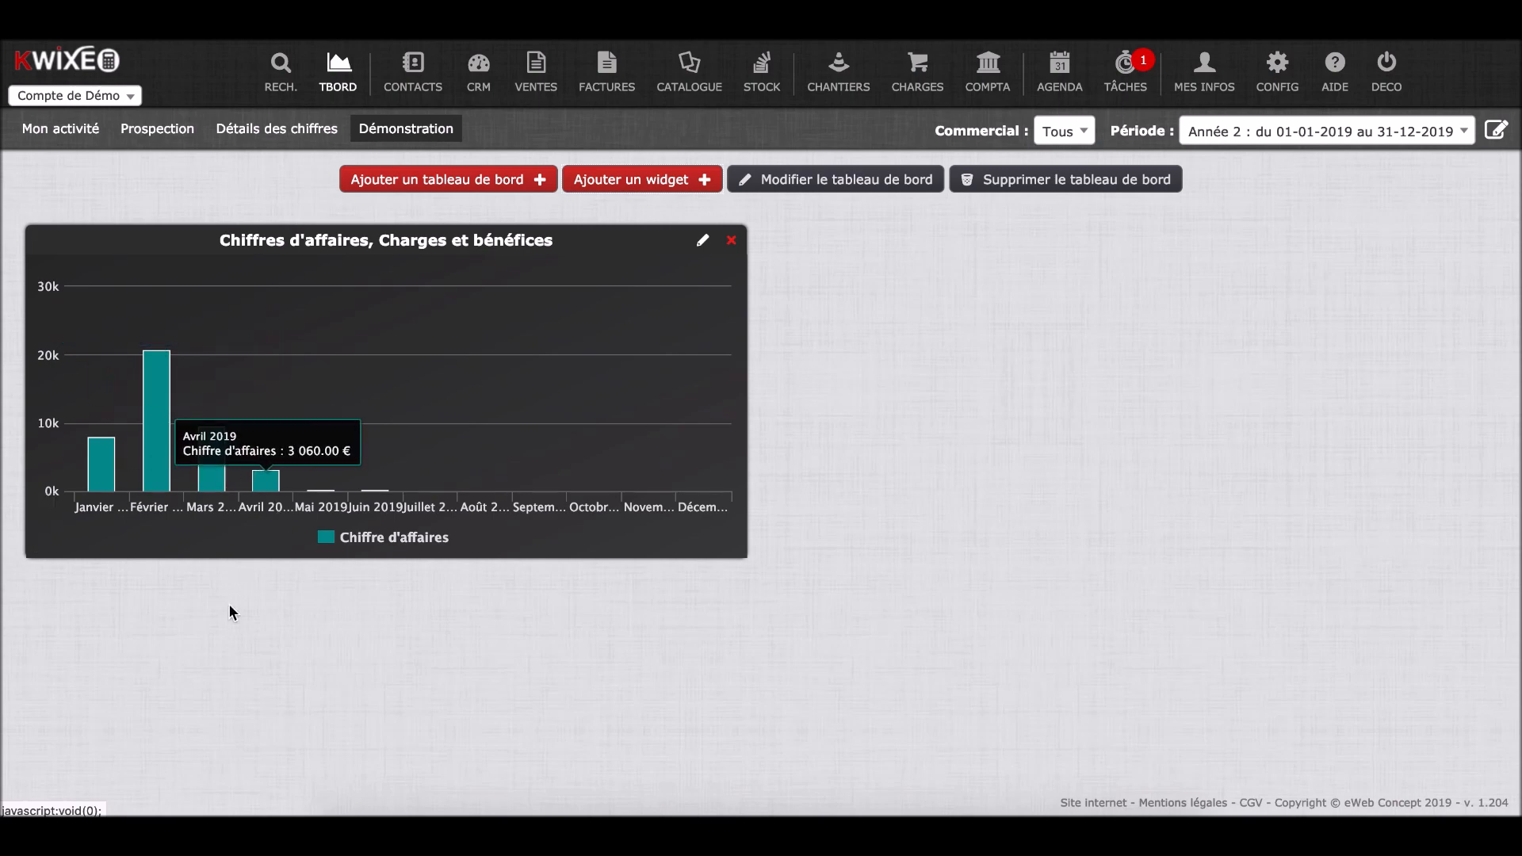
- Widen the widget to 3/5 of the dashboard, try a height of 4, and return the height to 3
mouse_move(97, 248)
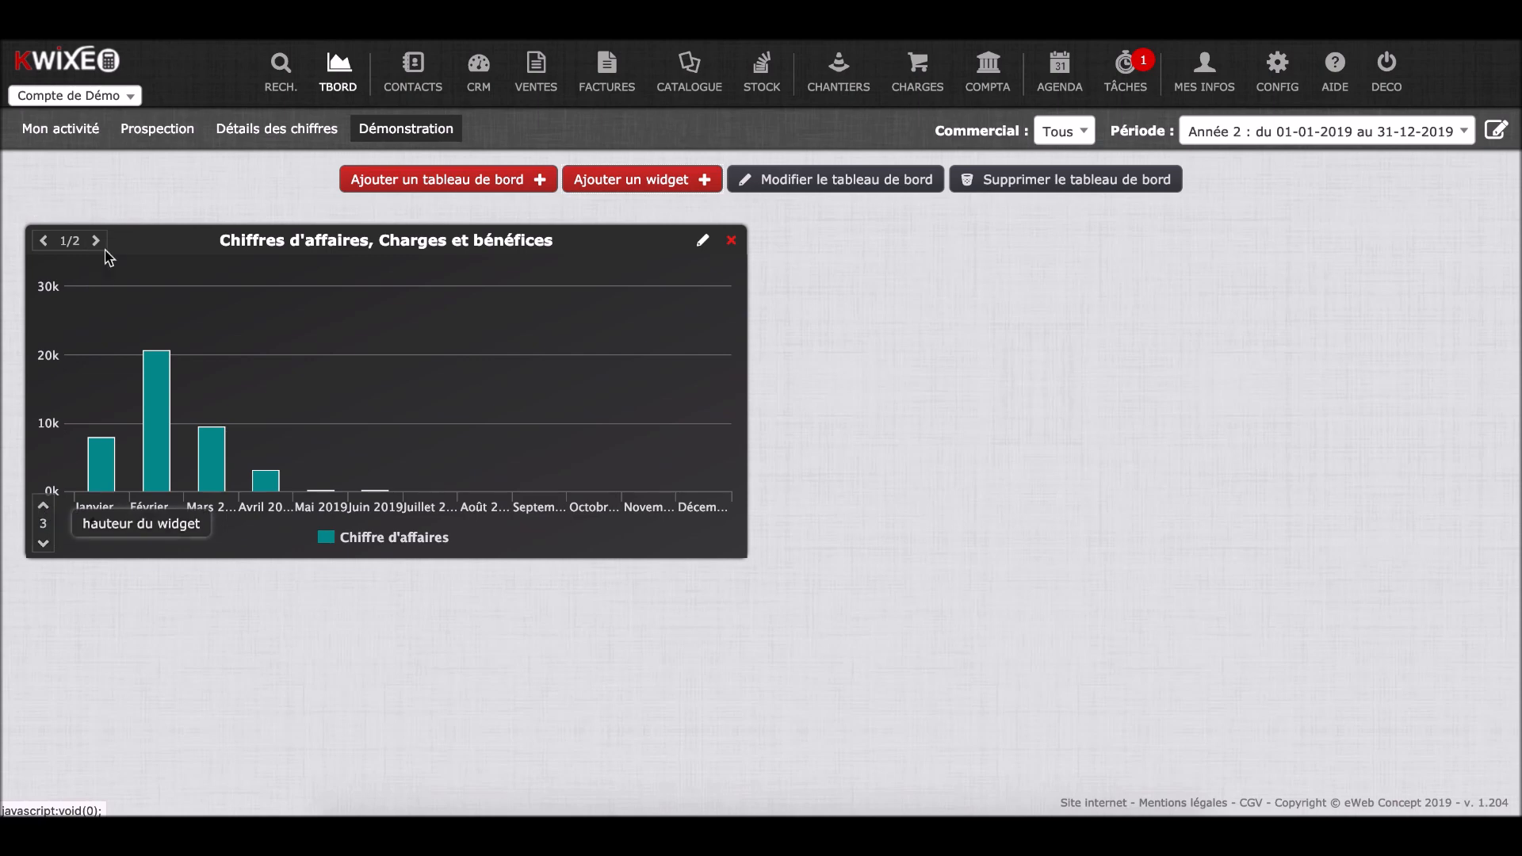
left_click(98, 248)
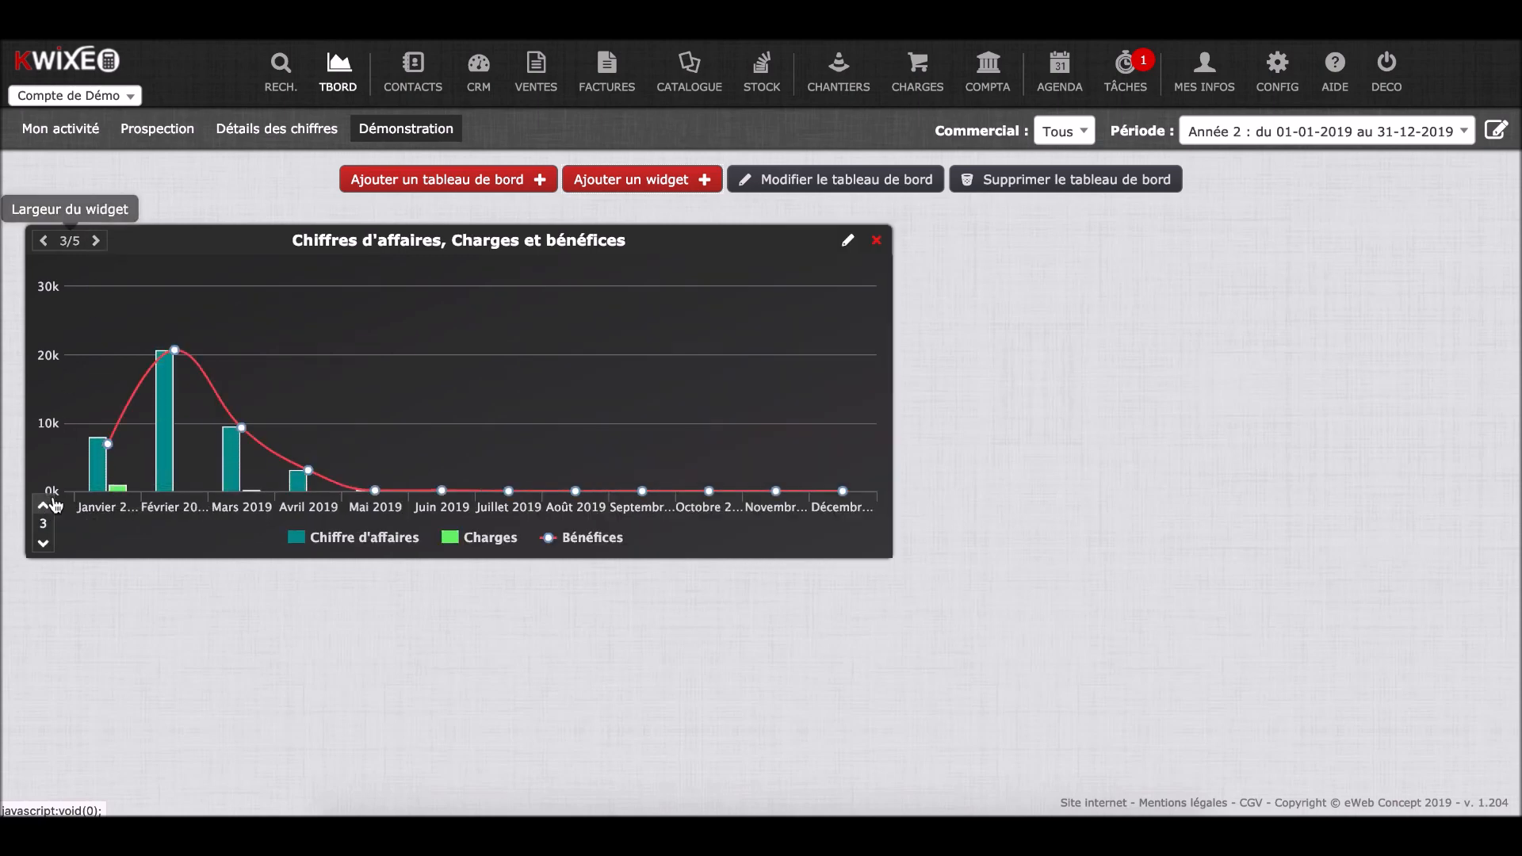
left_click(43, 506)
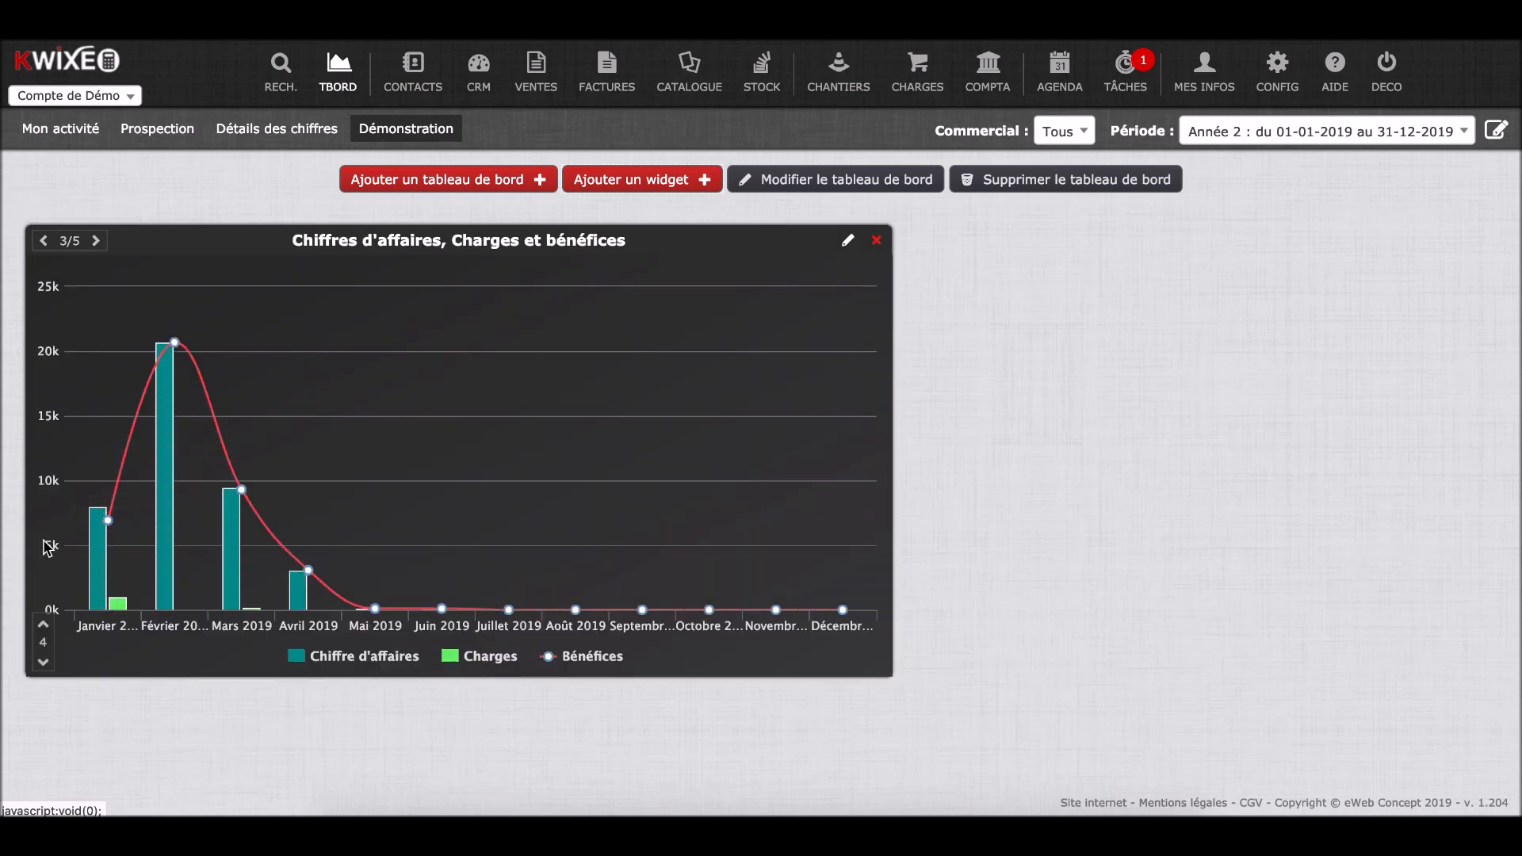
left_click(44, 626)
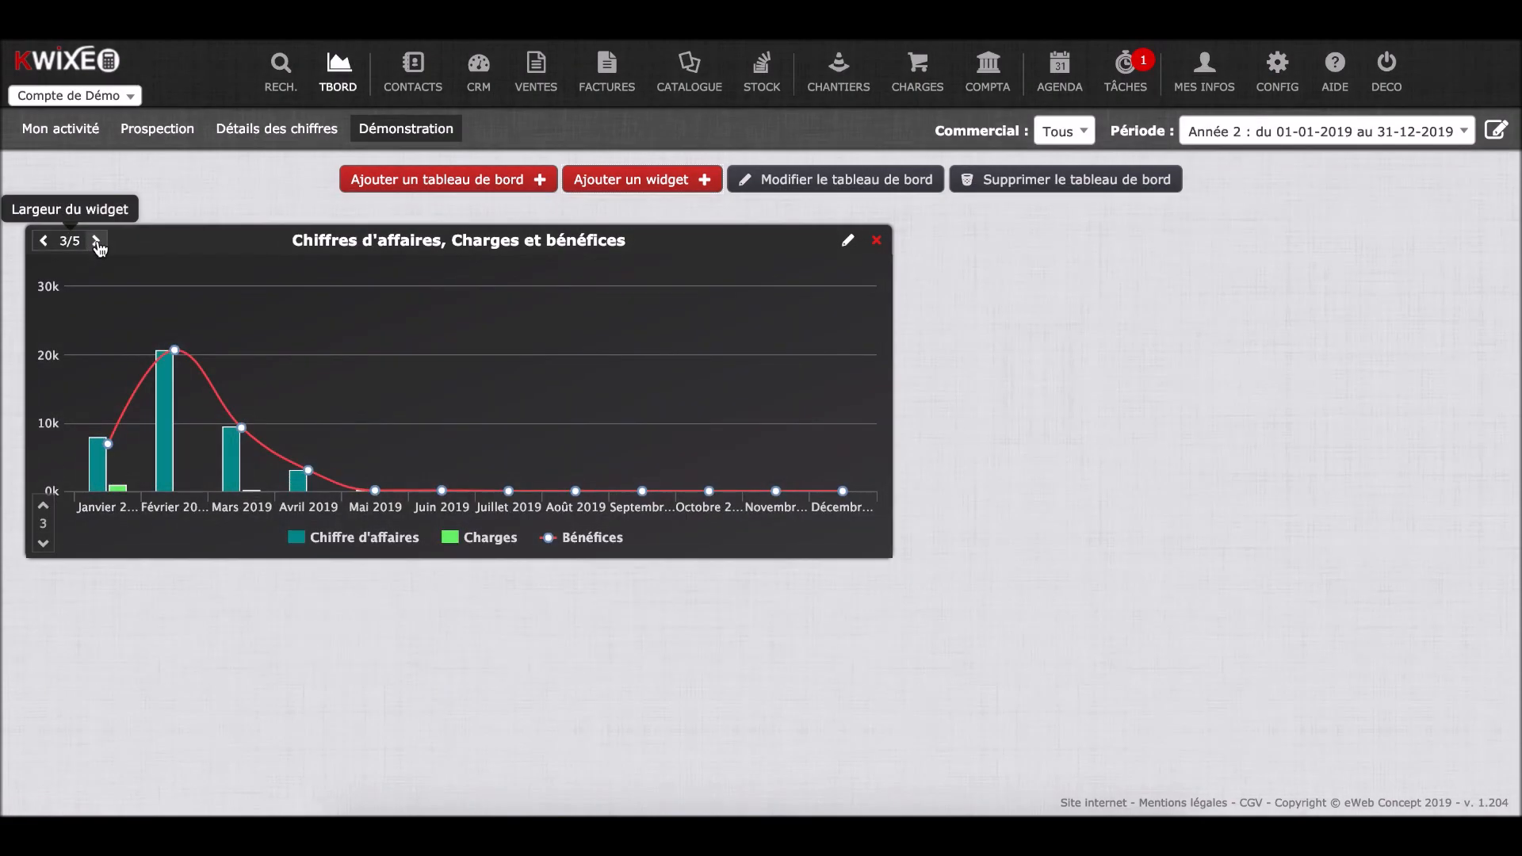
- Add a Diagramme widget for "Produits et prestations les plus vendus (qté)", keeping the period "Période sélectionnée sur le tableau de bord"
left_click(673, 187)
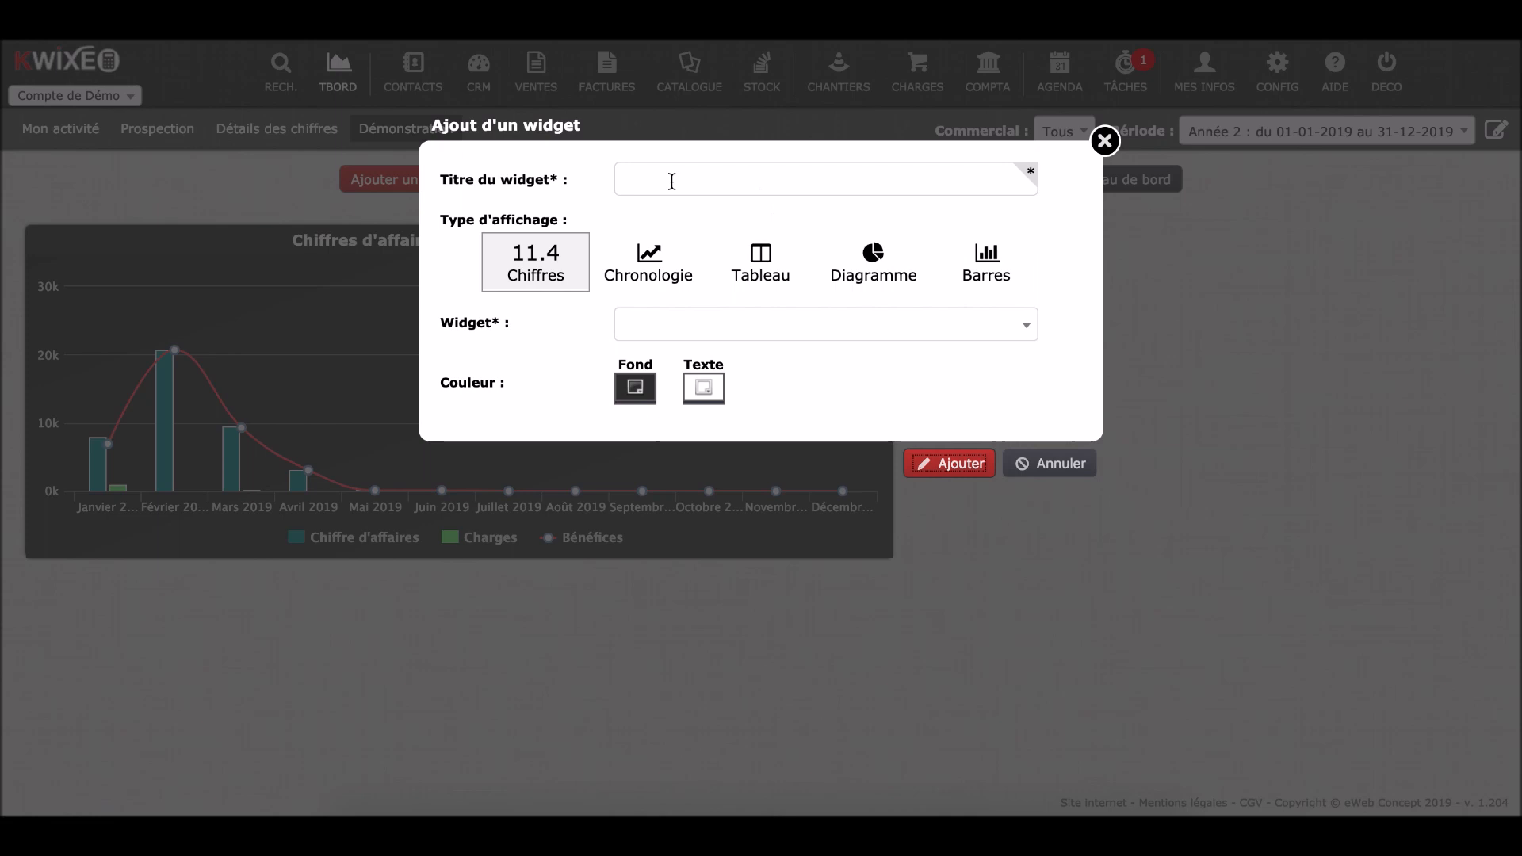
left_click(872, 268)
left_click(854, 339)
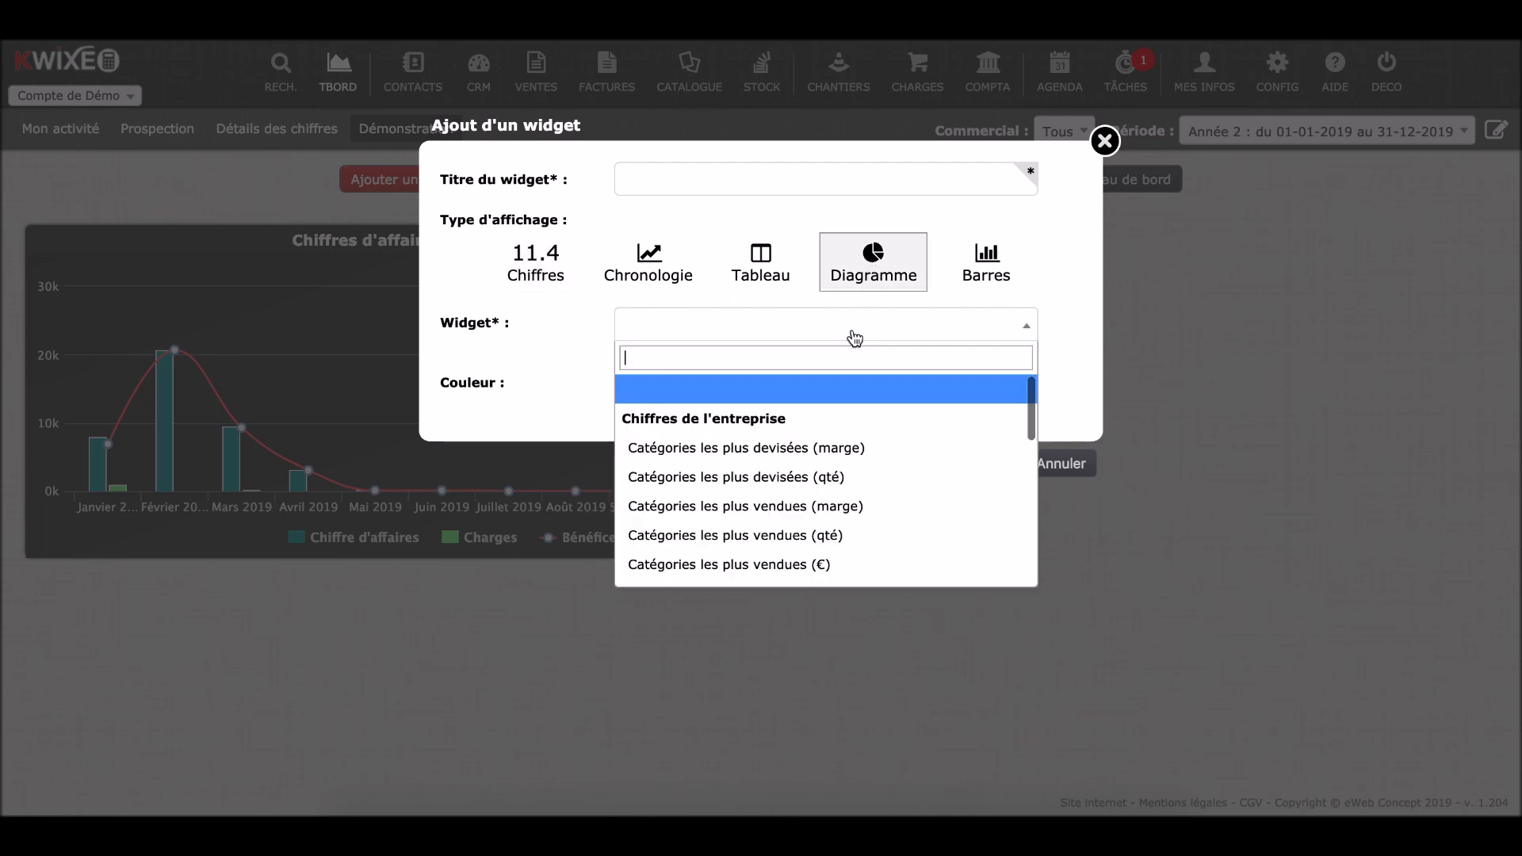
scroll(856, 475, "down", 5)
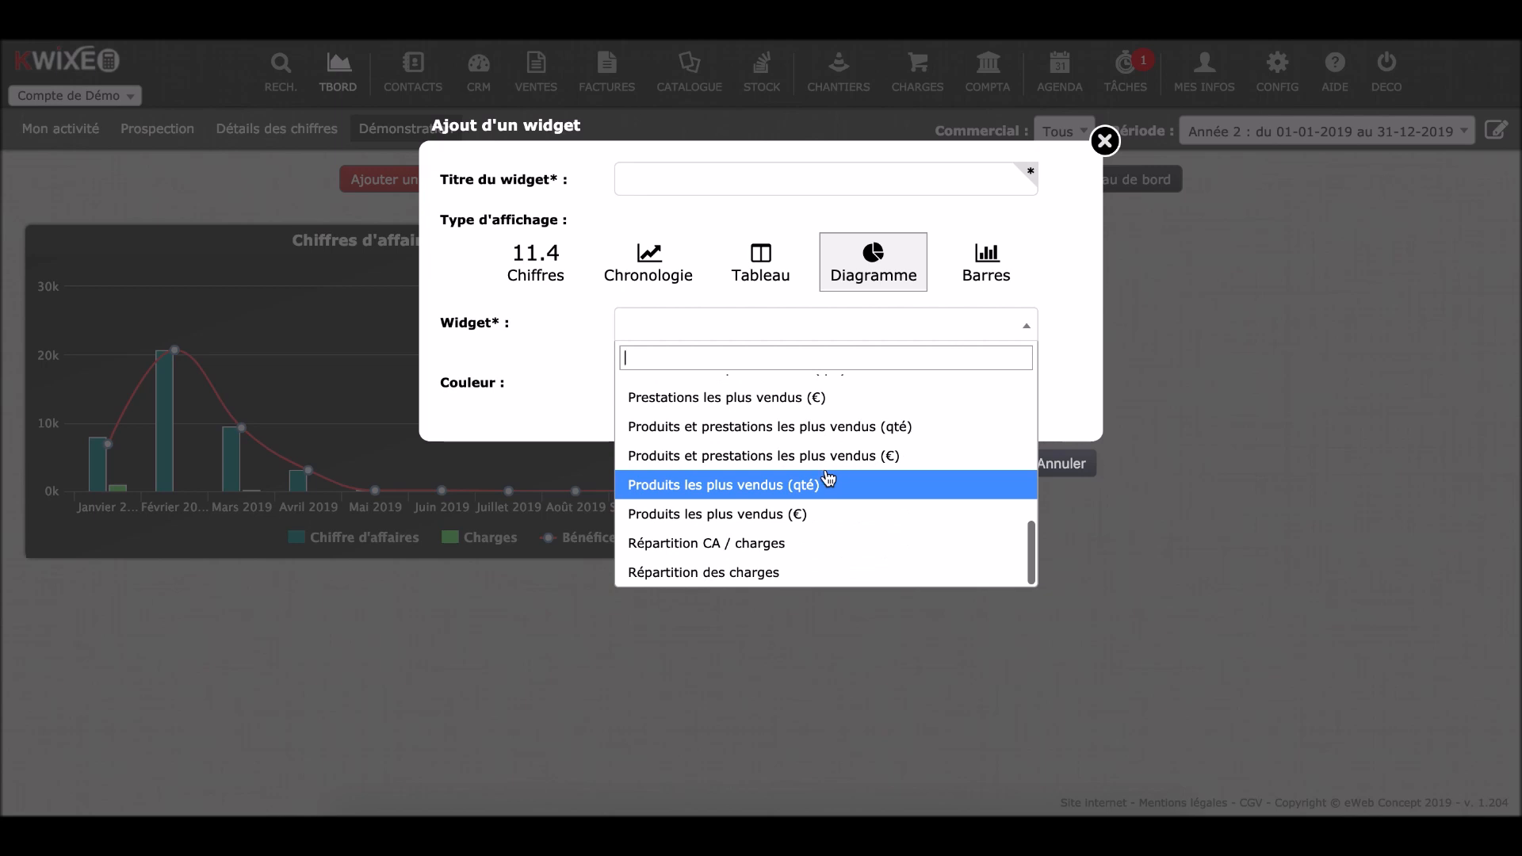
left_click(683, 432)
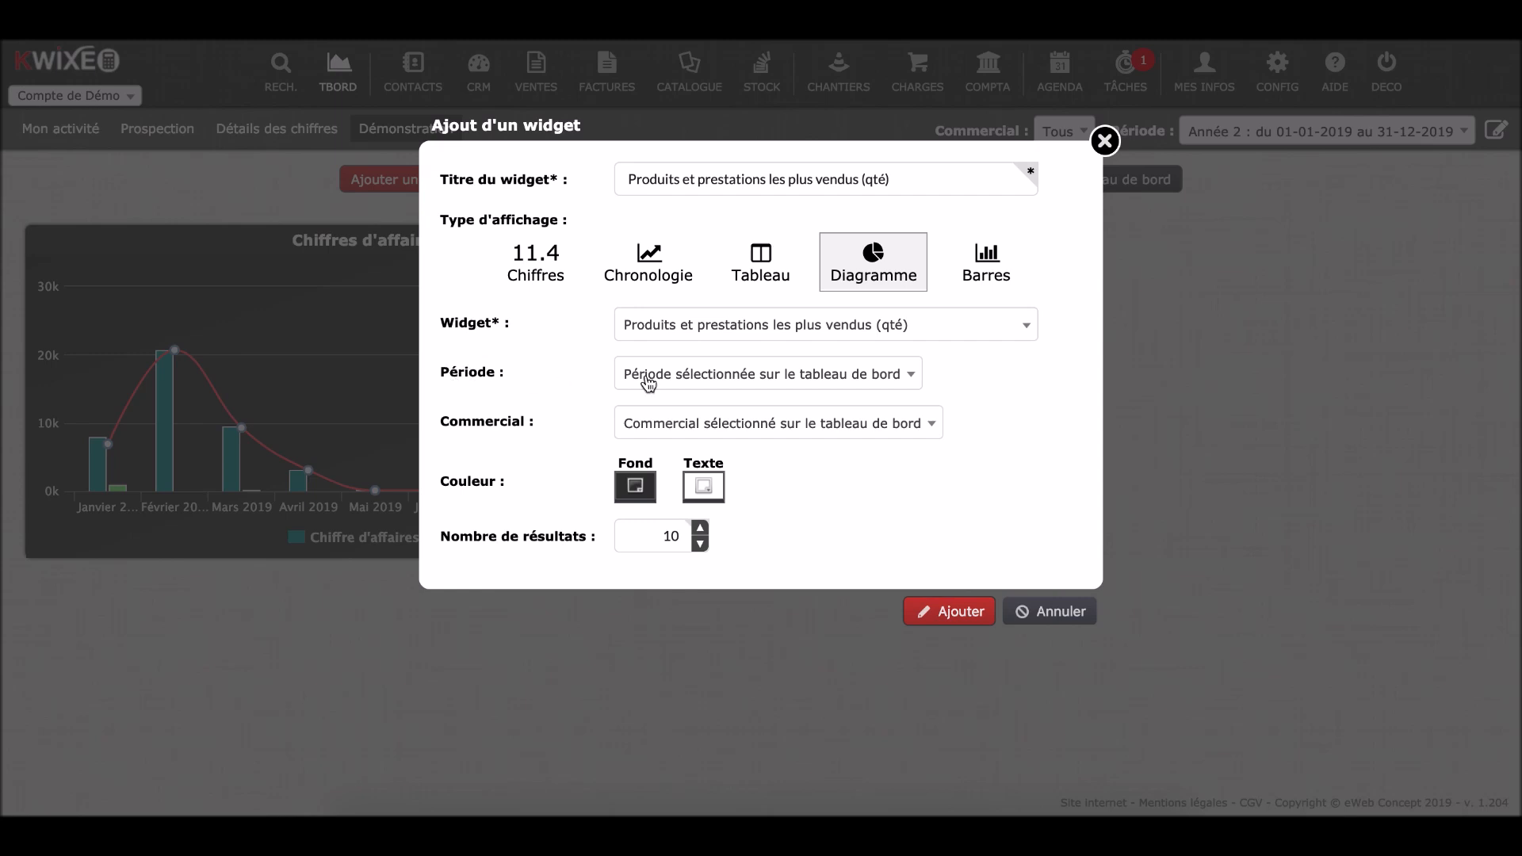
left_click(692, 382)
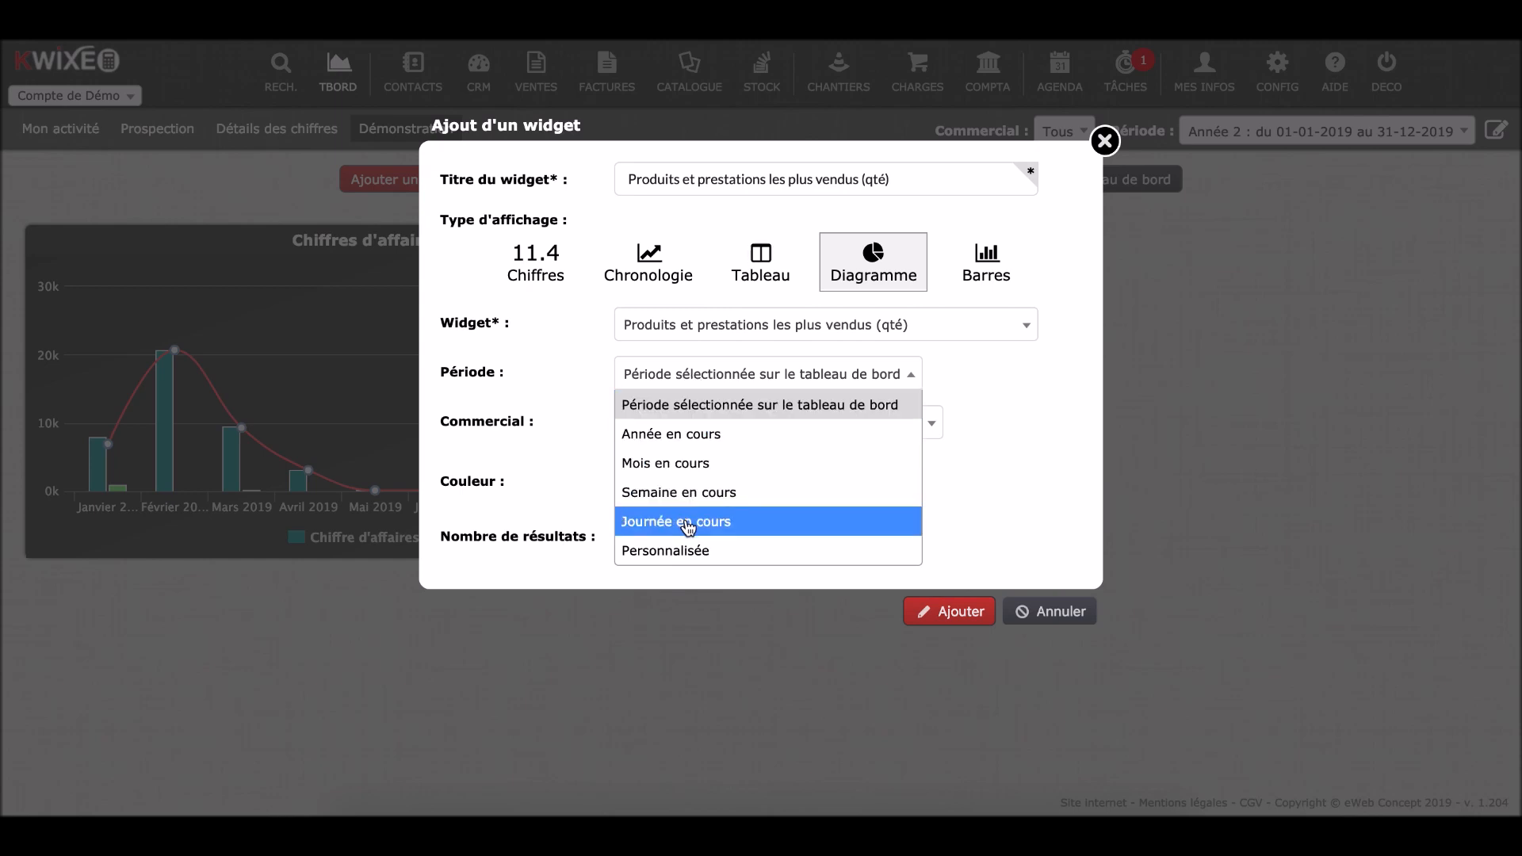
left_click(689, 408)
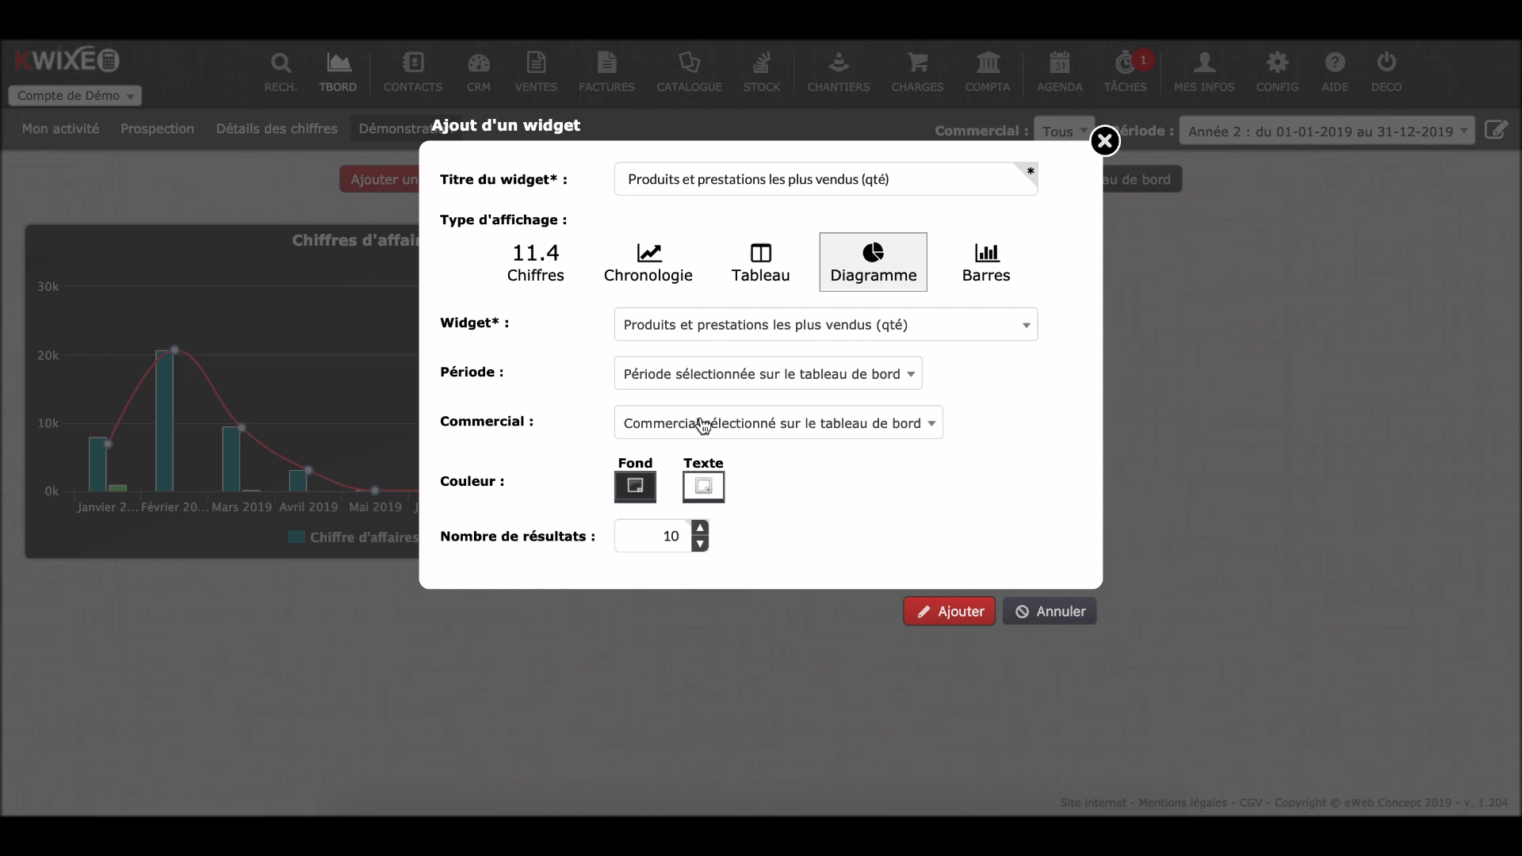
left_click(962, 616)
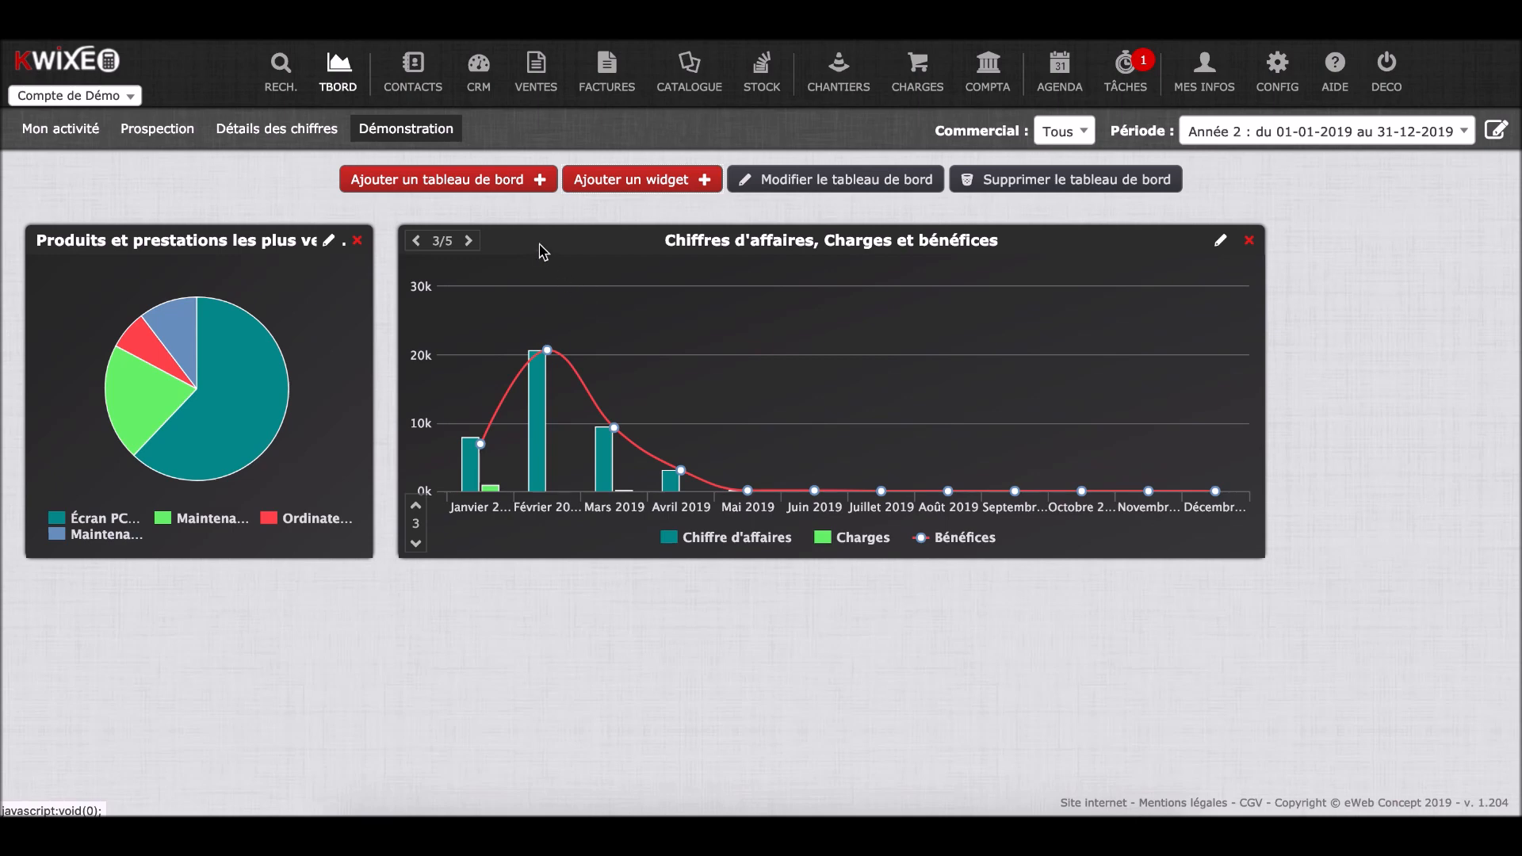
- Move the Chiffres d'affaires, Charges et bénéfices widget ahead of the pie chart widget, and widen the pie chart widget to 1/3
left_click_drag(543, 252, 176, 259)
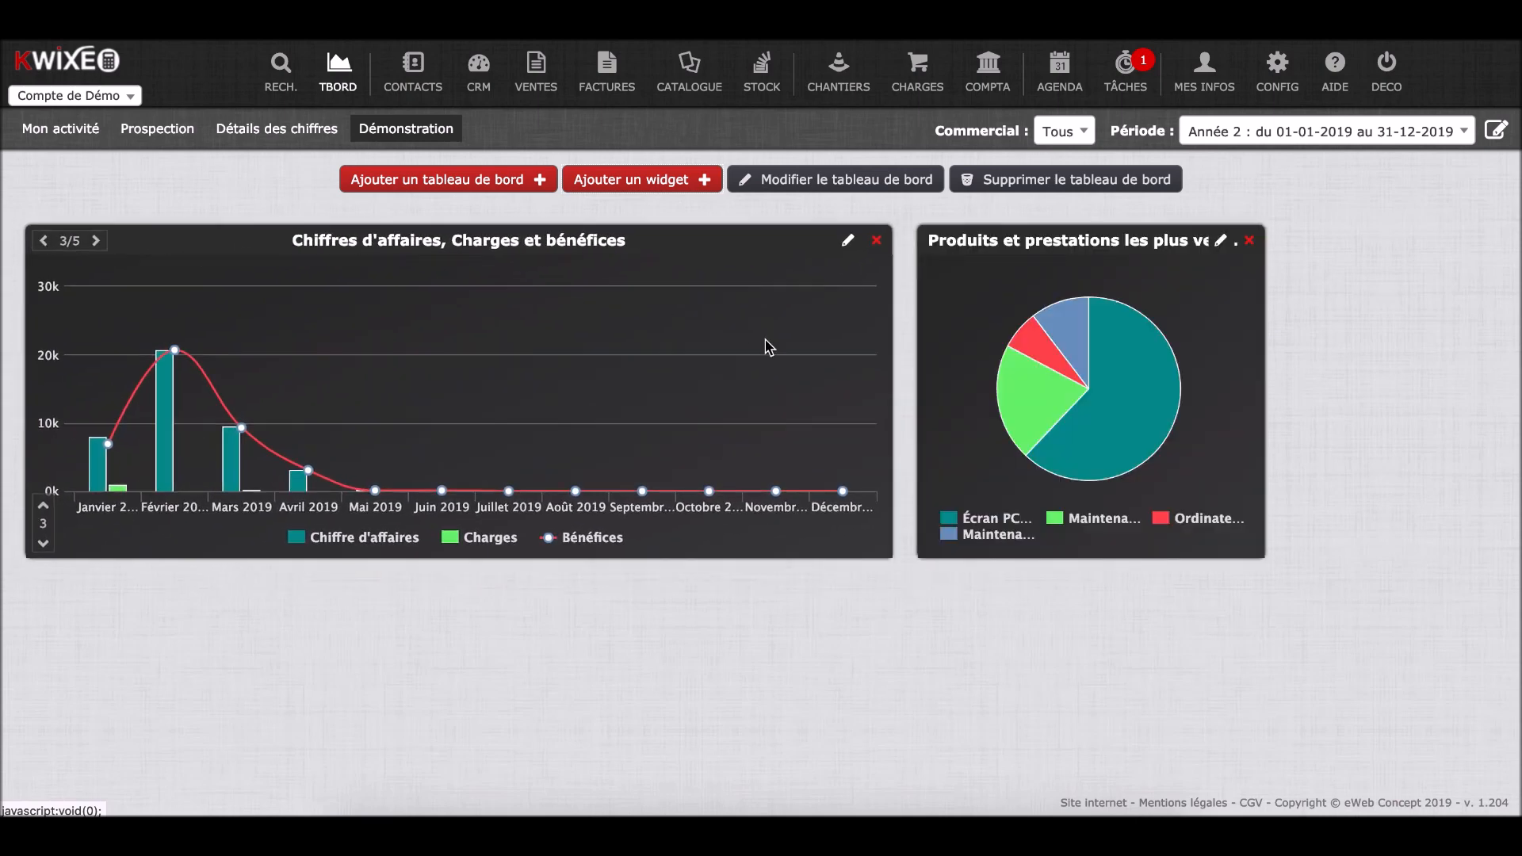
left_click(989, 242)
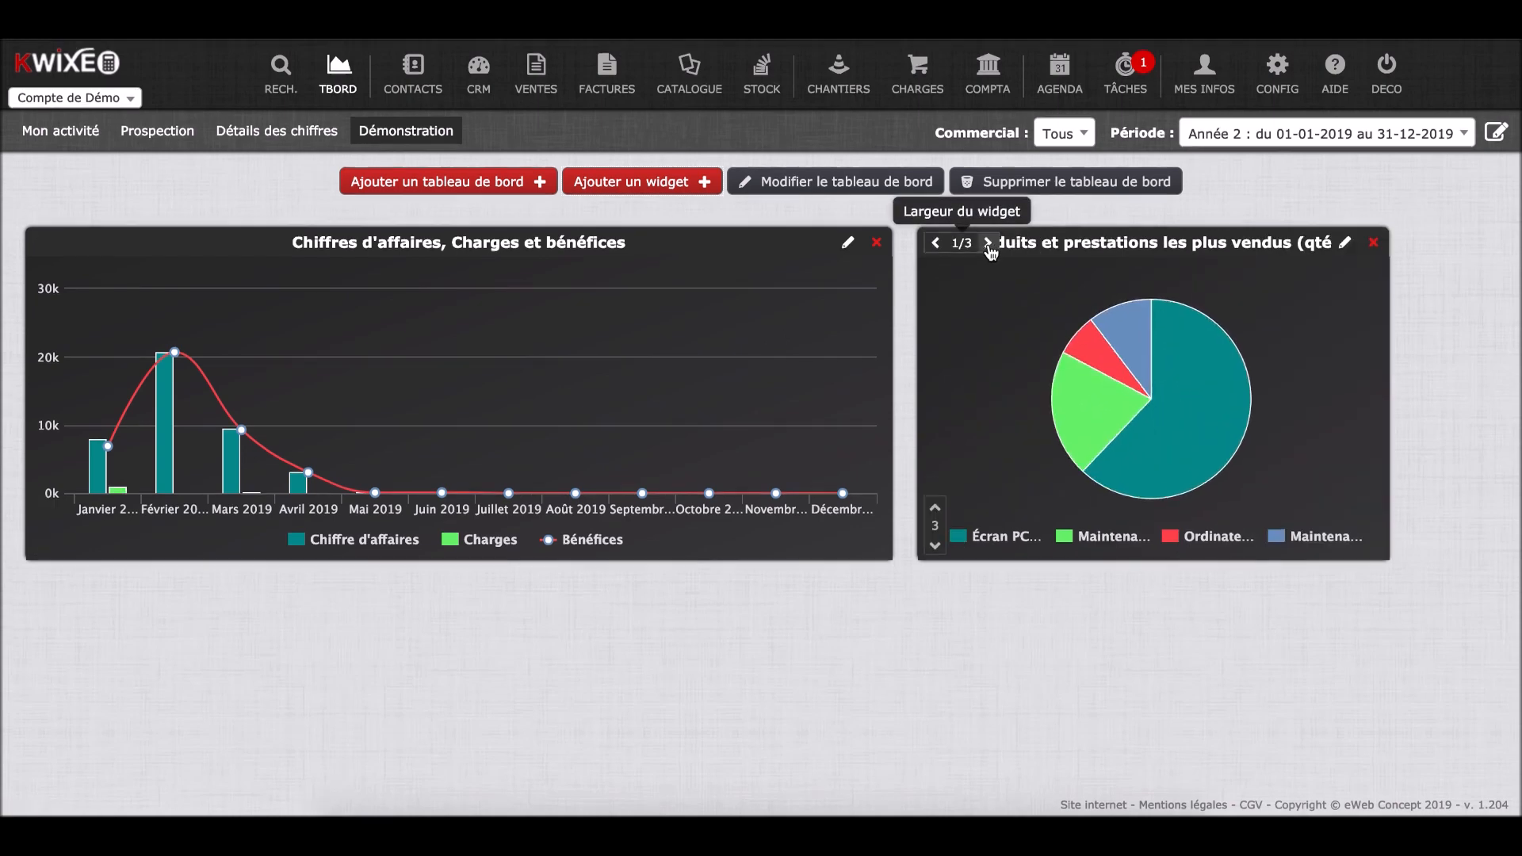
- Add a Chiffres widget for "Chiffre d'affaires" with the period set to "Mois en cours"
left_click(639, 183)
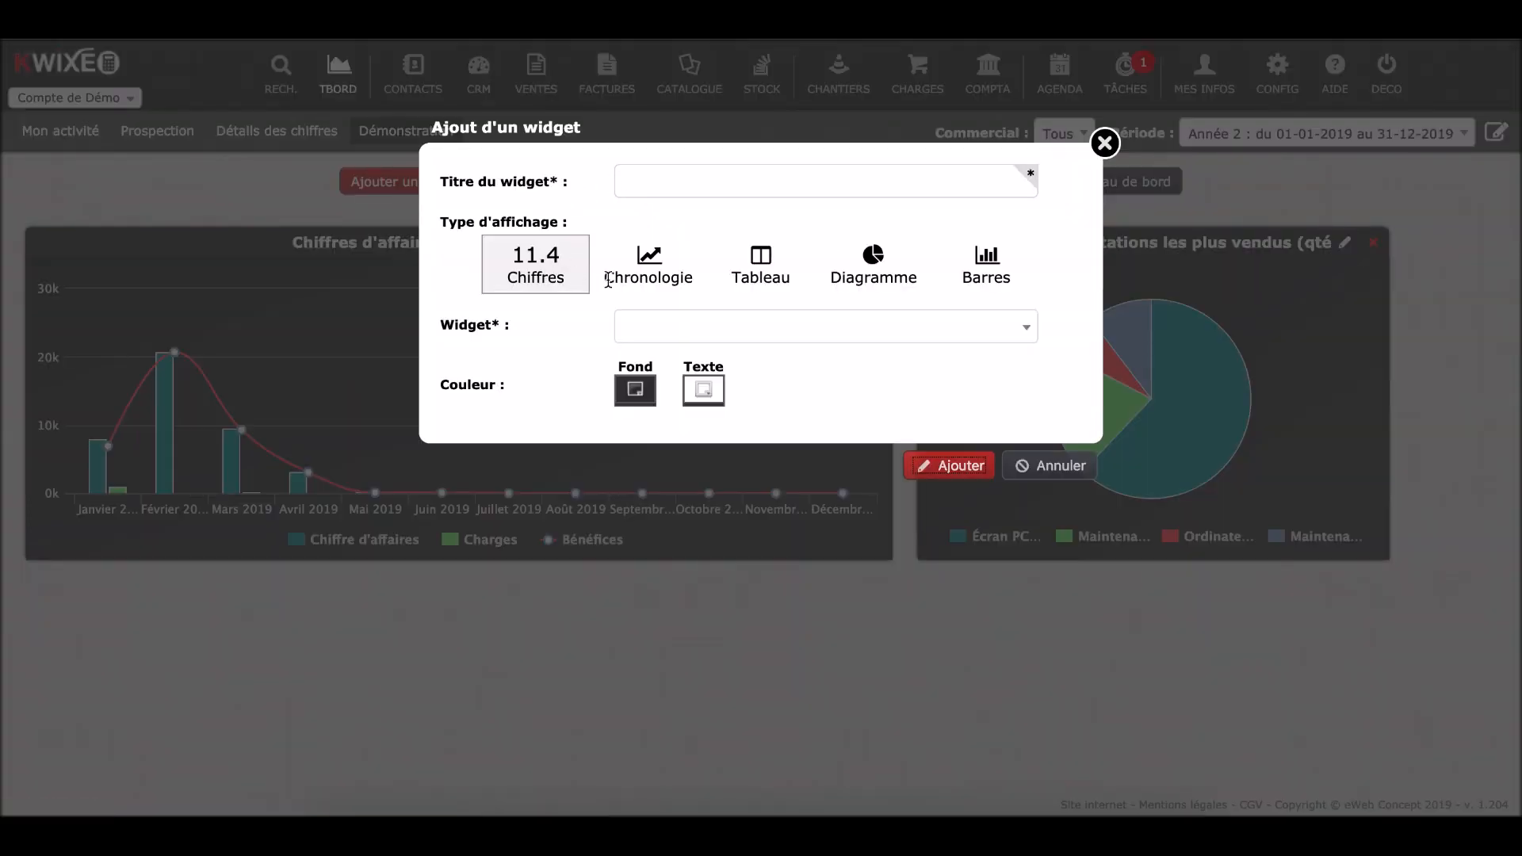
left_click(642, 321)
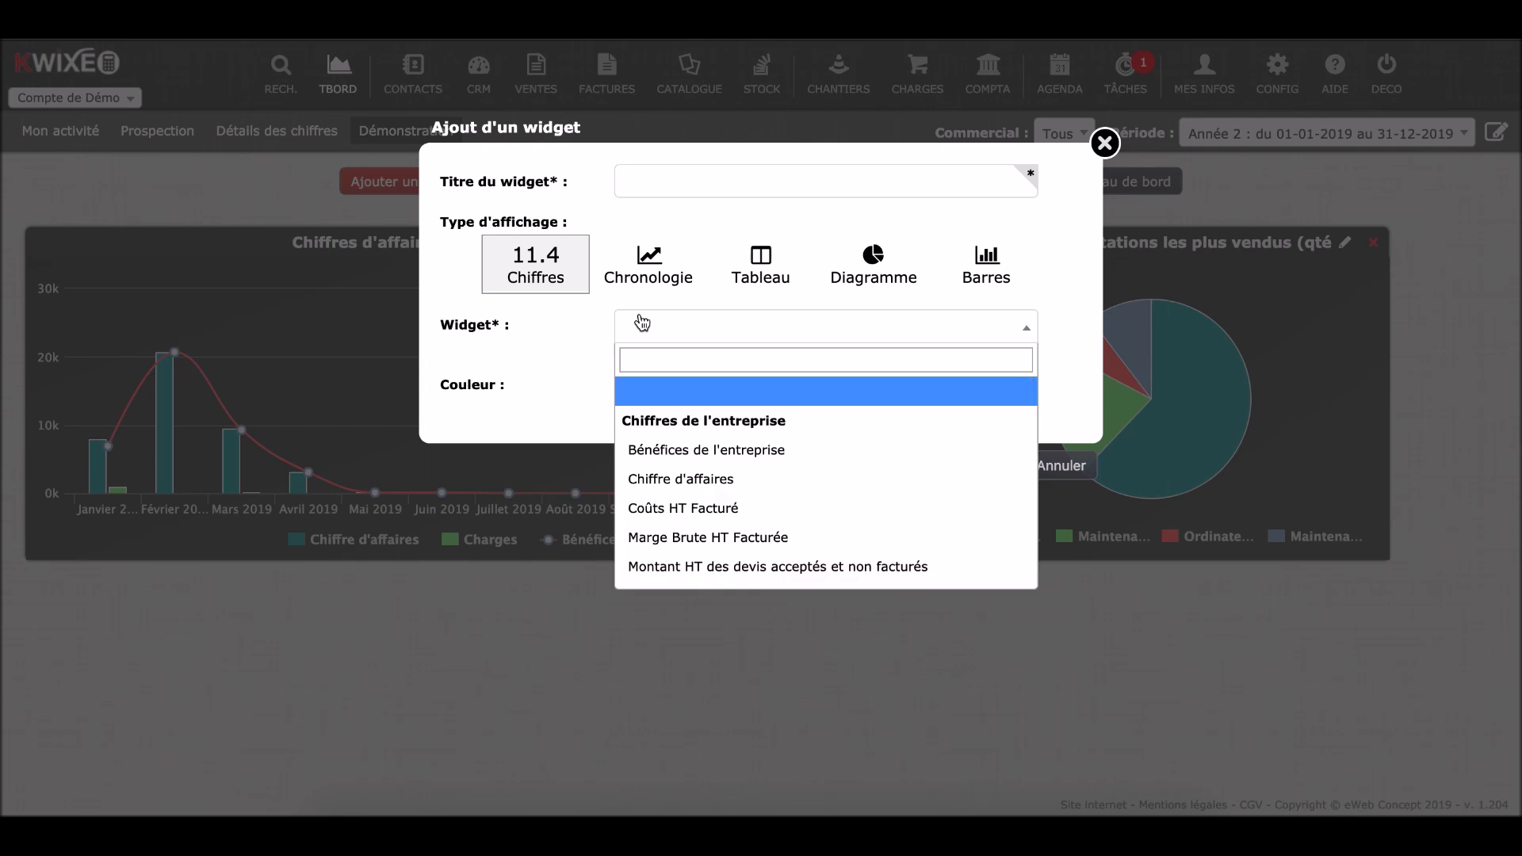
left_click(697, 480)
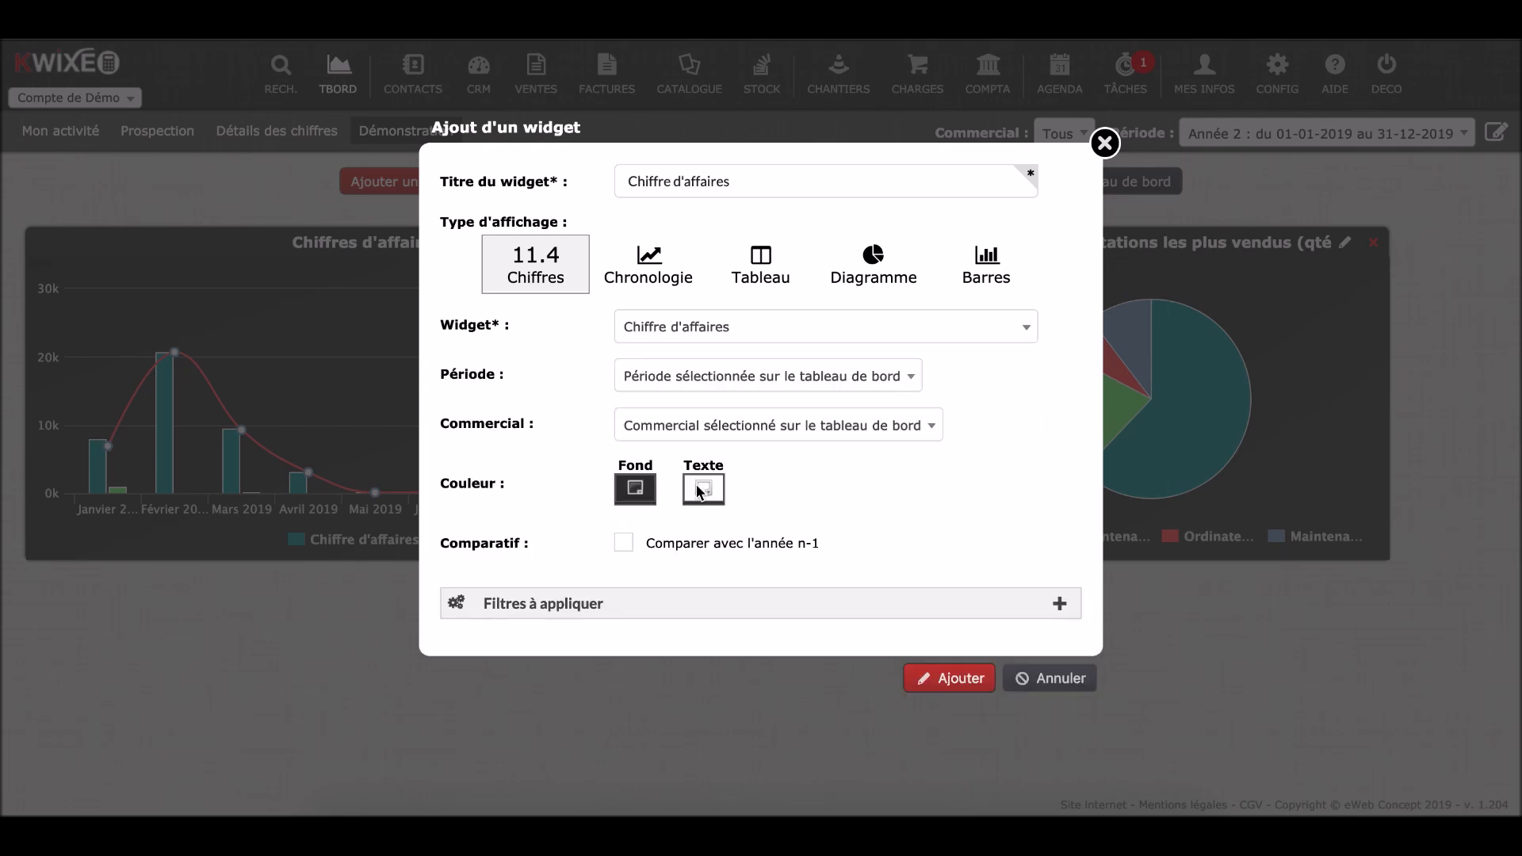
left_click(757, 383)
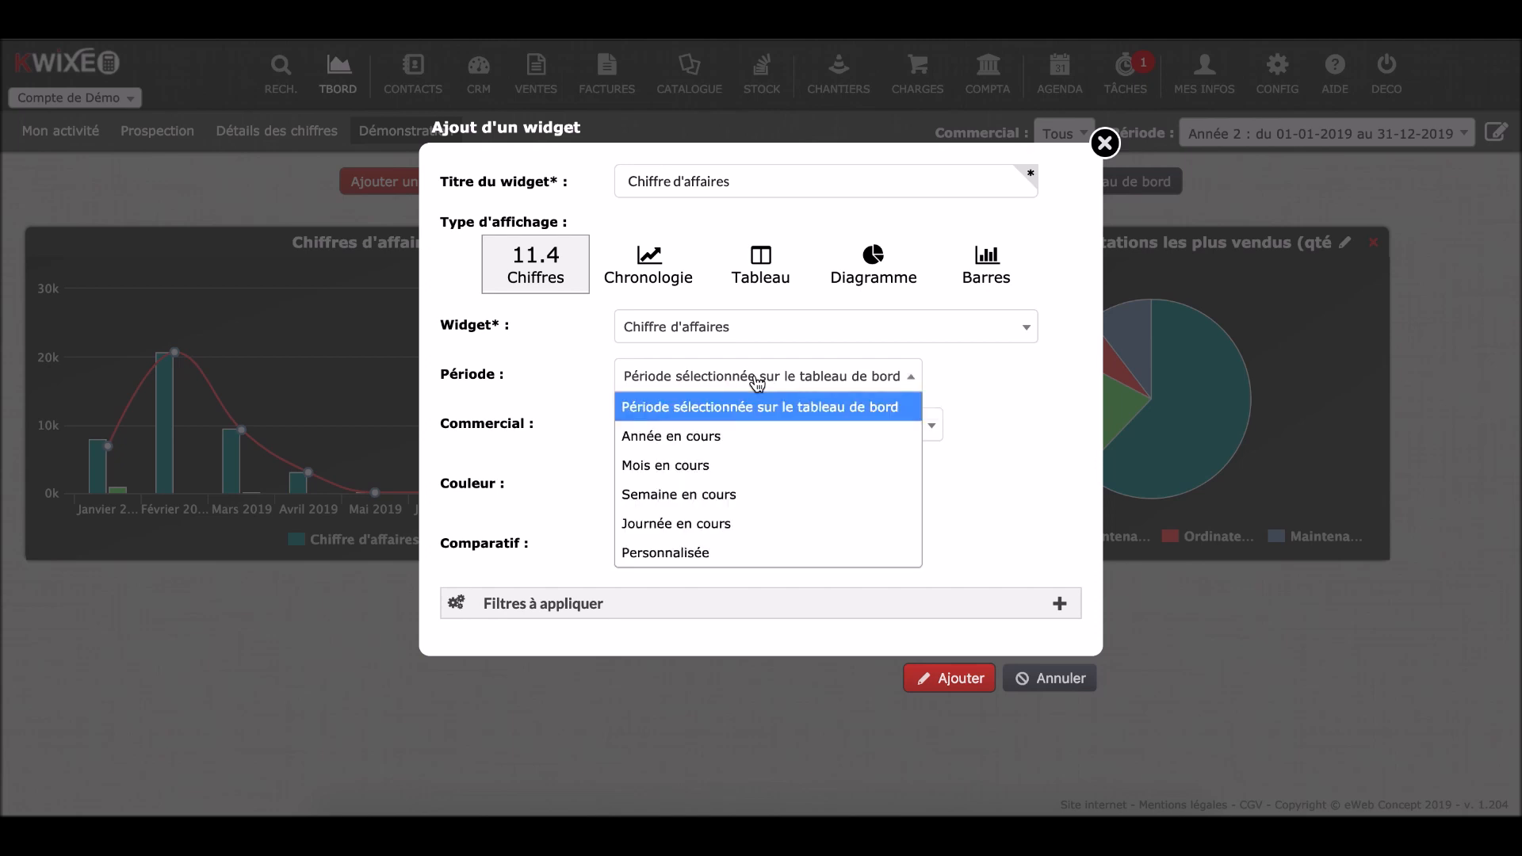
left_click(723, 467)
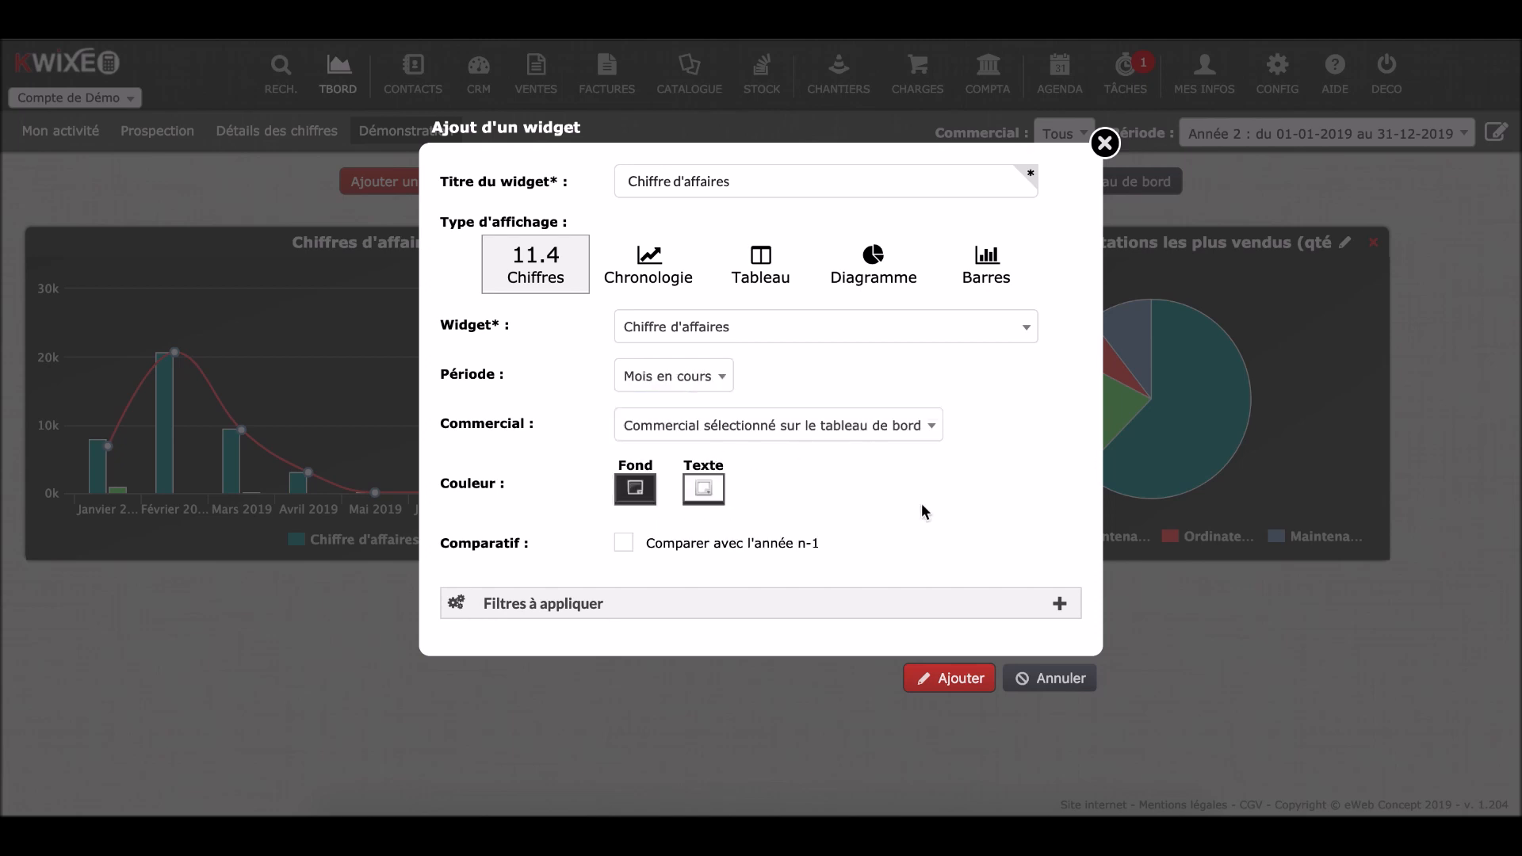
left_click(944, 680)
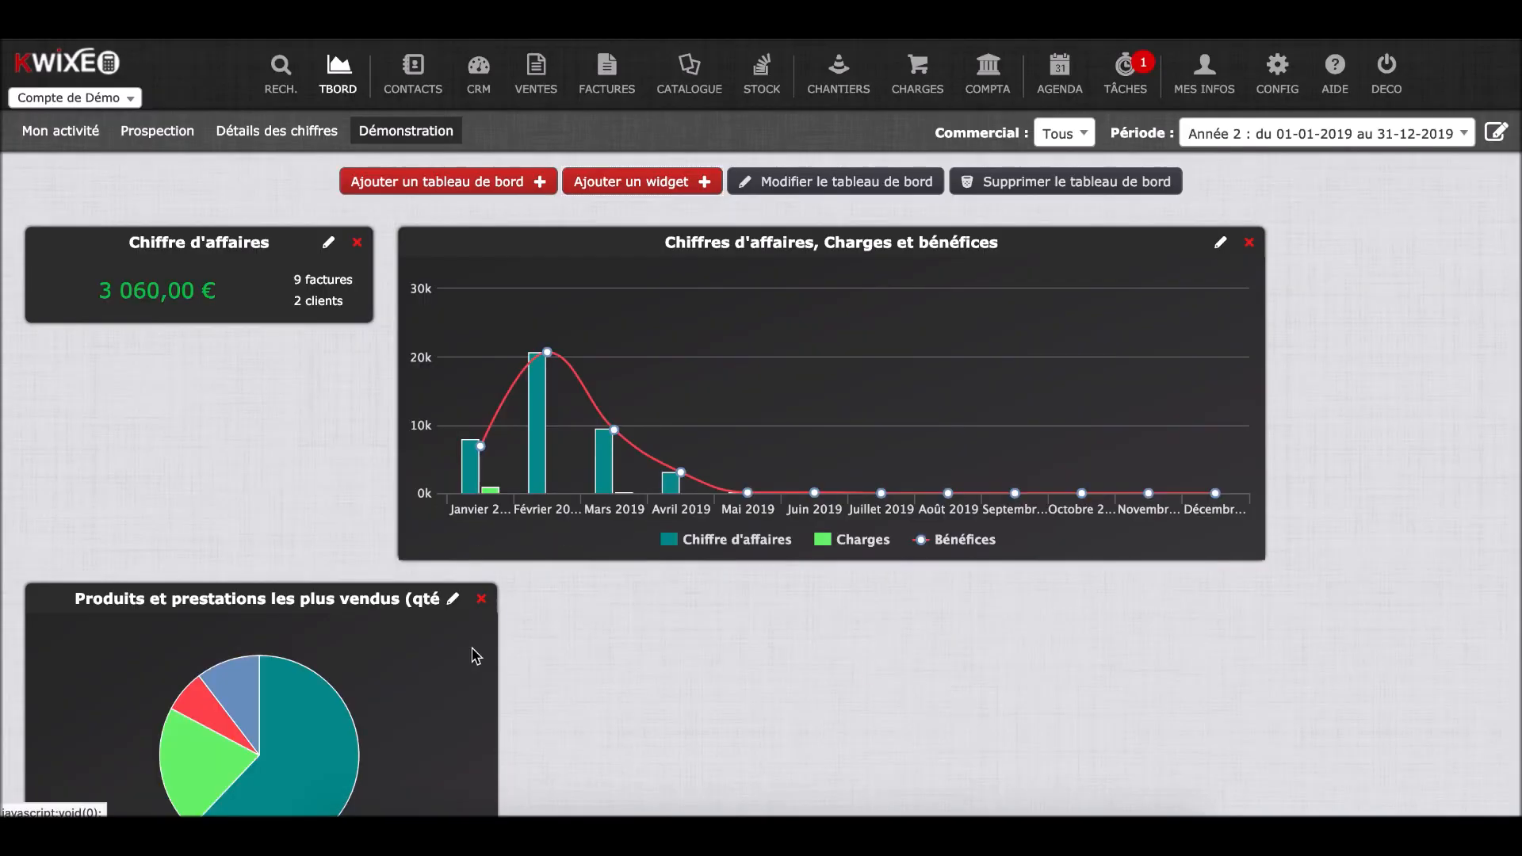
- Rearrange the widgets so the pie chart sits beside the large chart and the Chiffre d'affaires figure sits below it
mouse_move(230, 287)
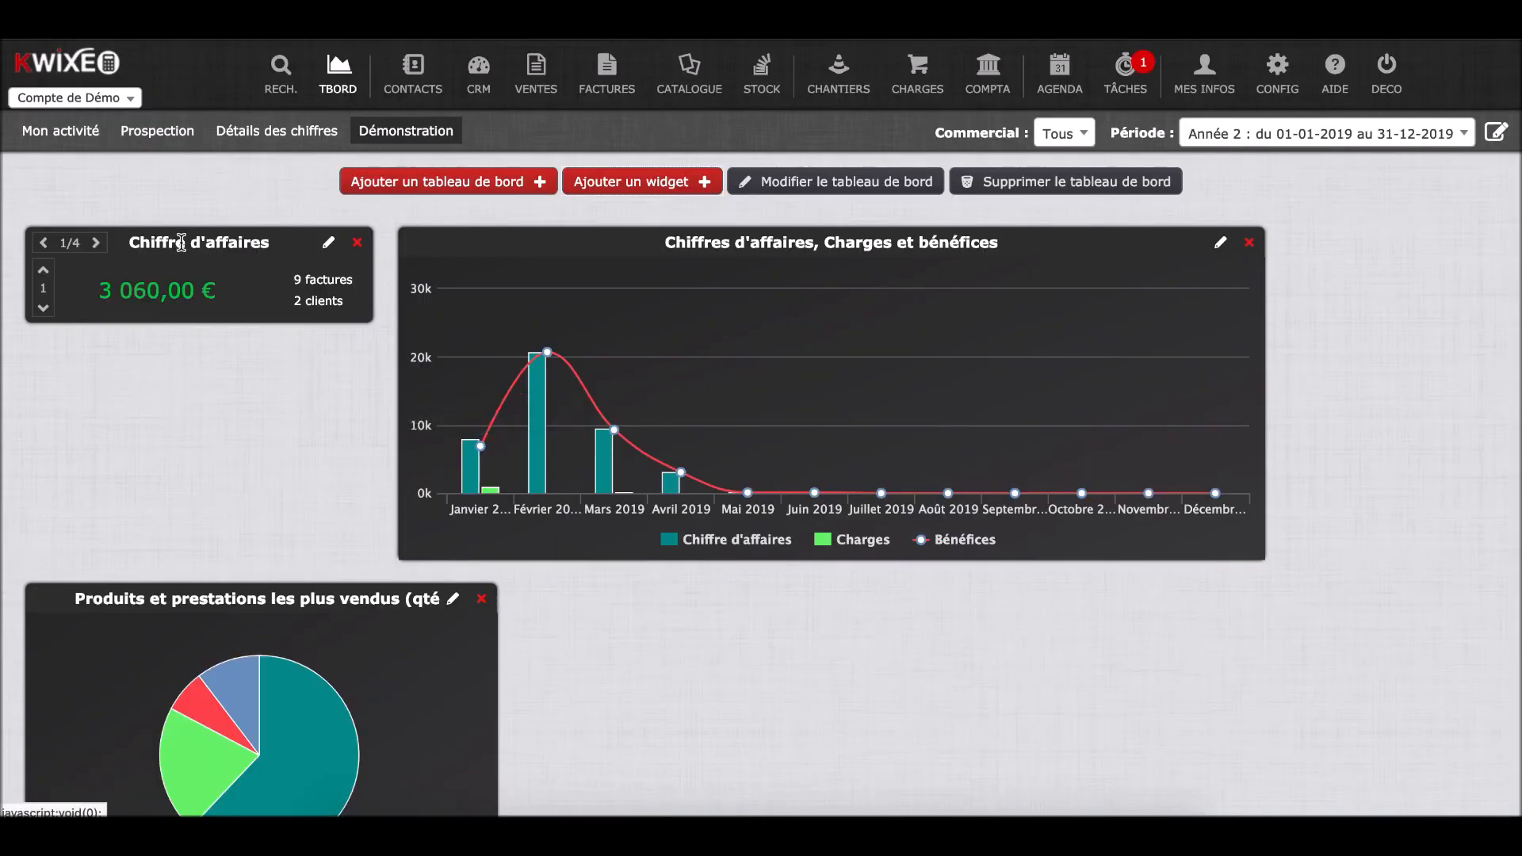
left_click_drag(182, 242, 165, 597)
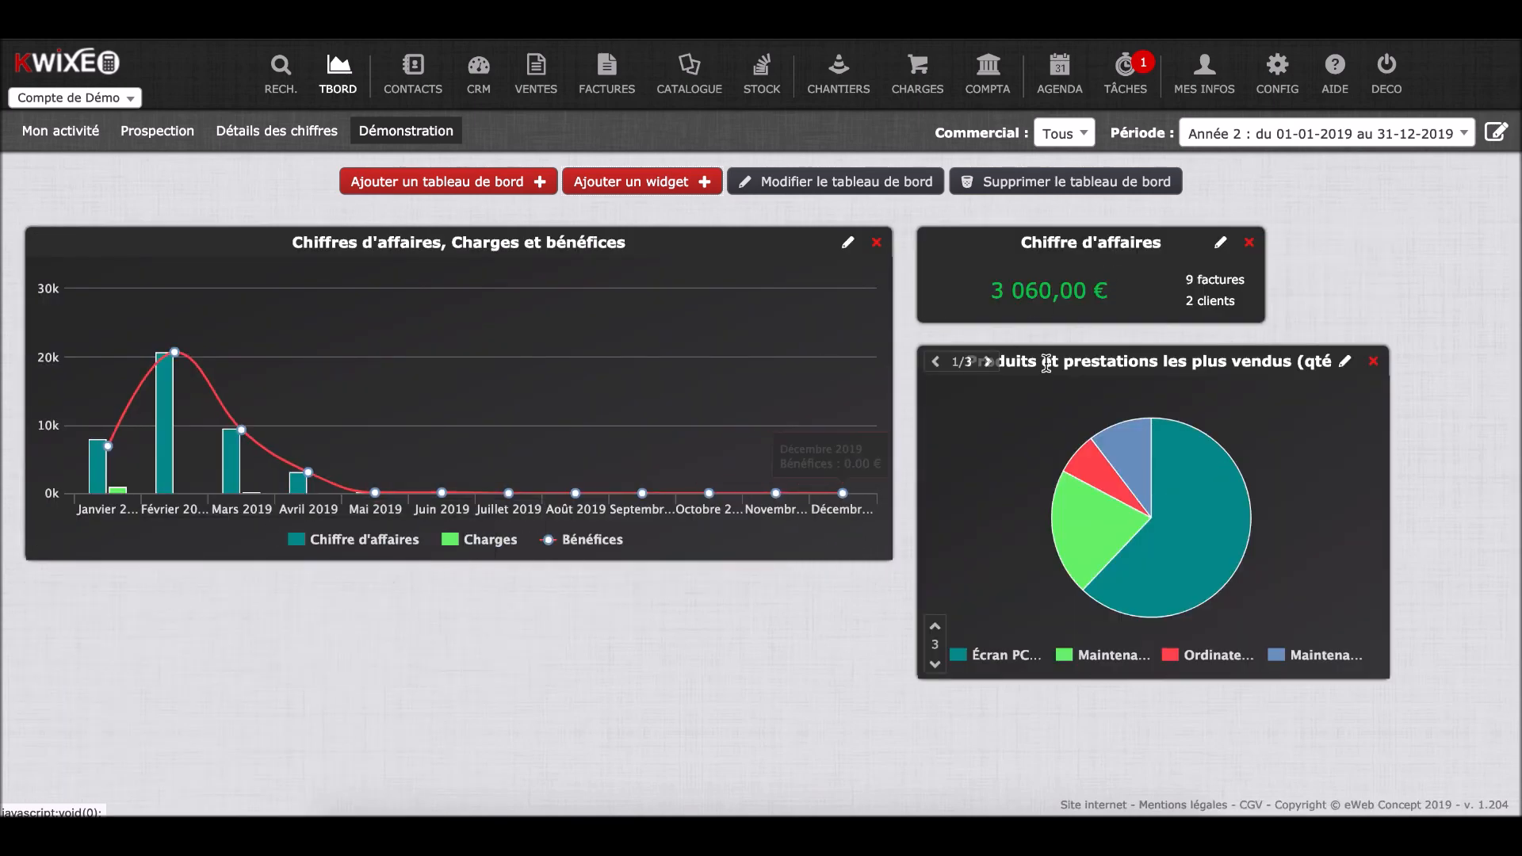
left_click_drag(1060, 362, 1047, 235)
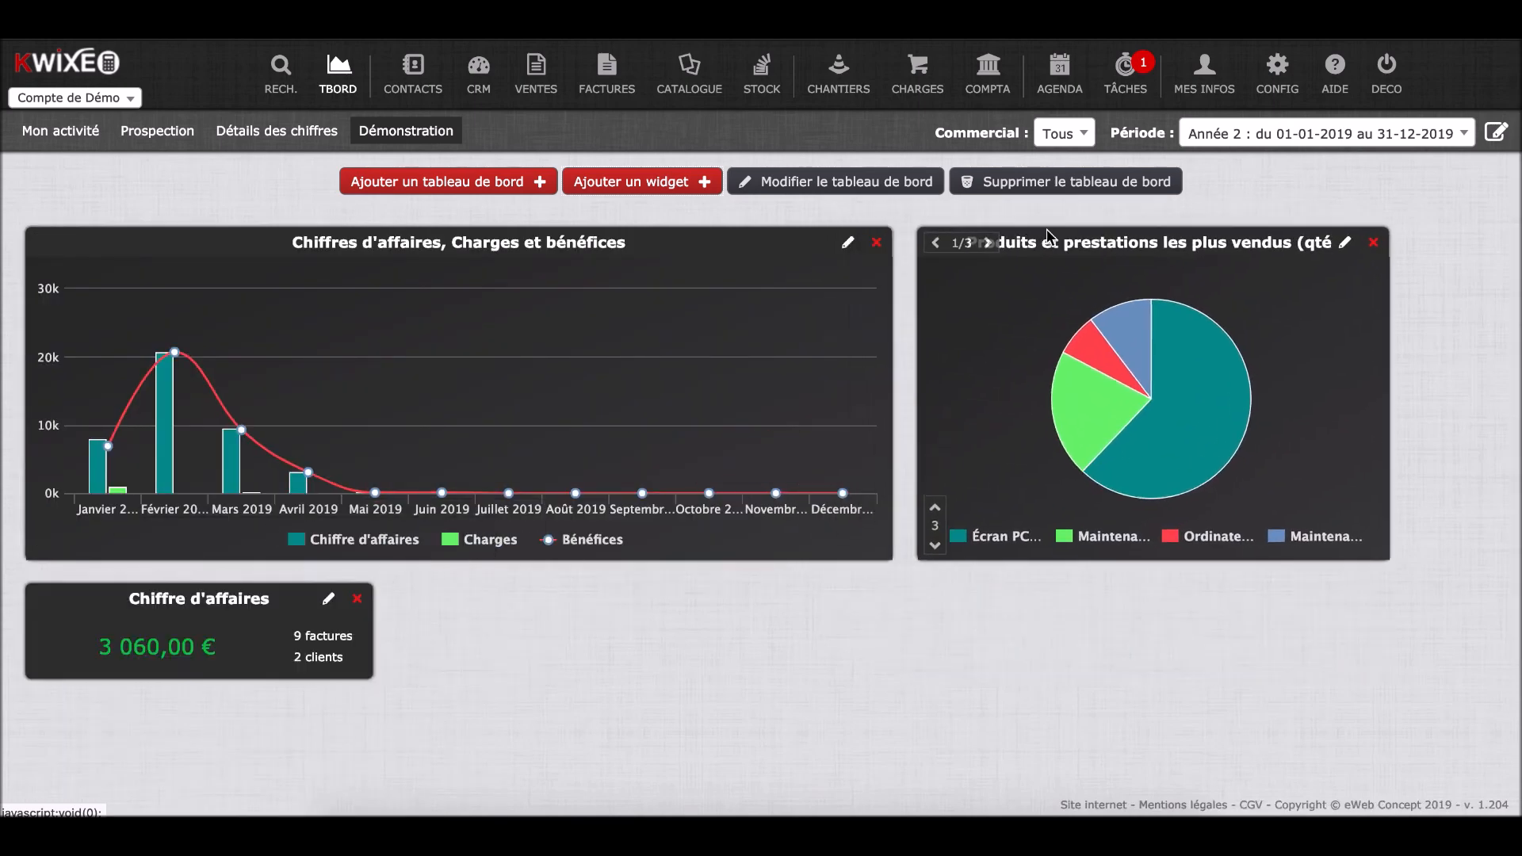
- Add a Chiffres widget for "Paiements en attente TTC" and place it beside the Chiffre d'affaires widget
left_click(622, 183)
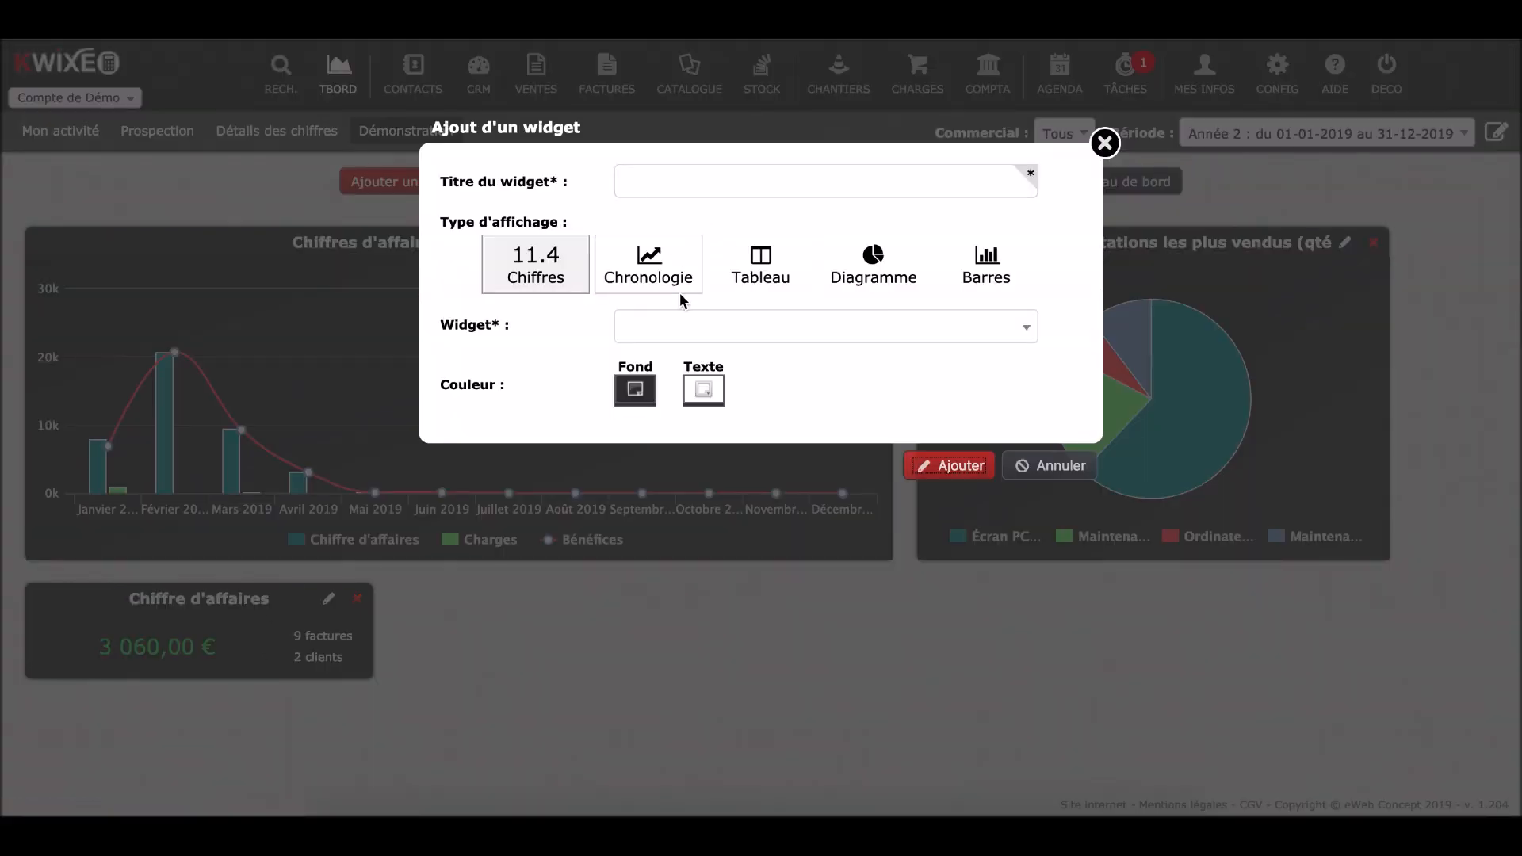
left_click(742, 334)
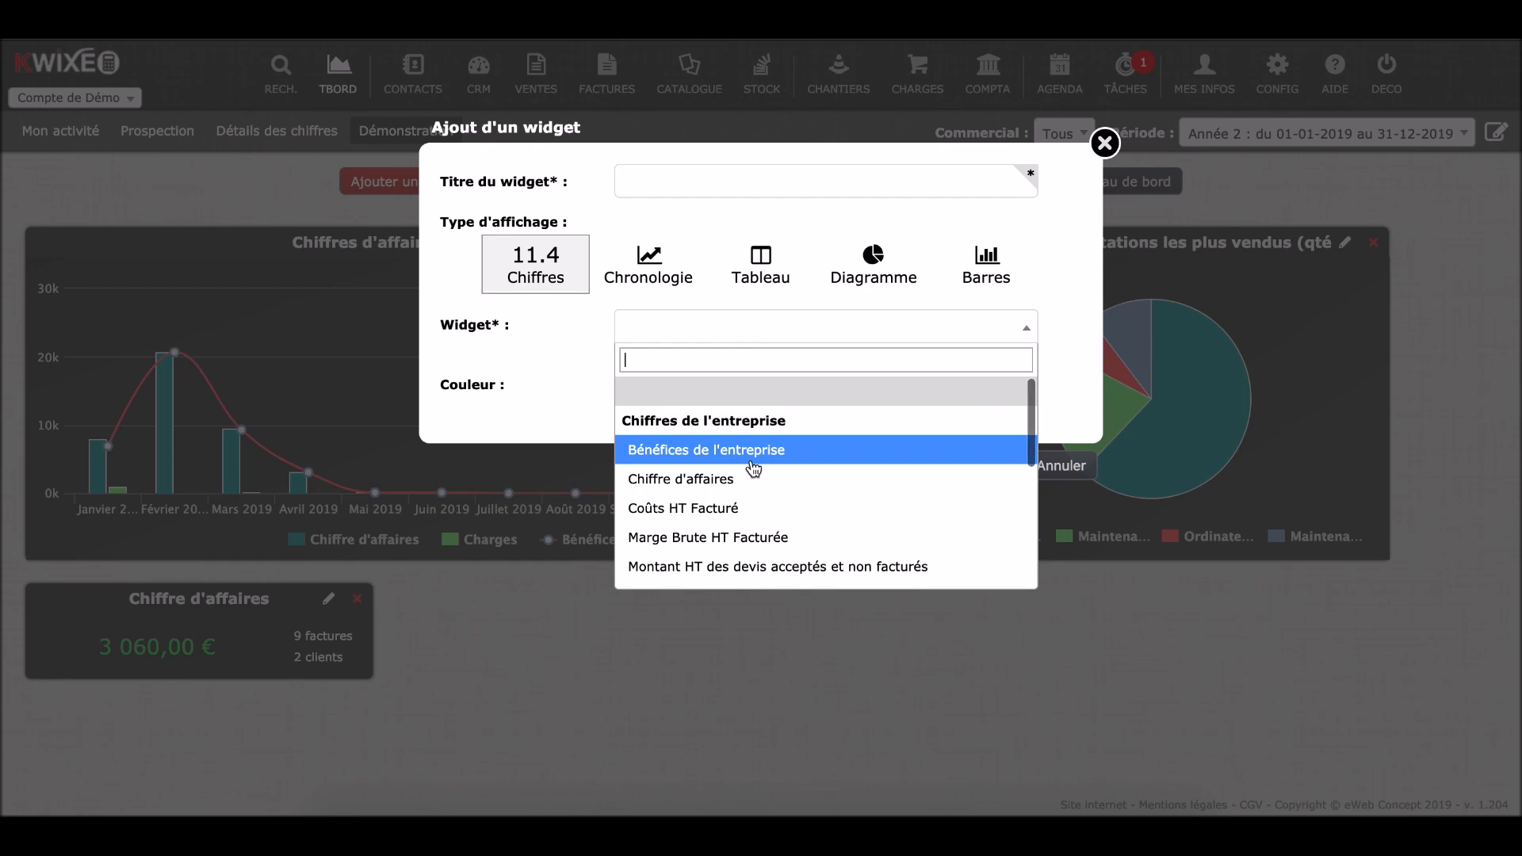
scroll(753, 469, "down", 5)
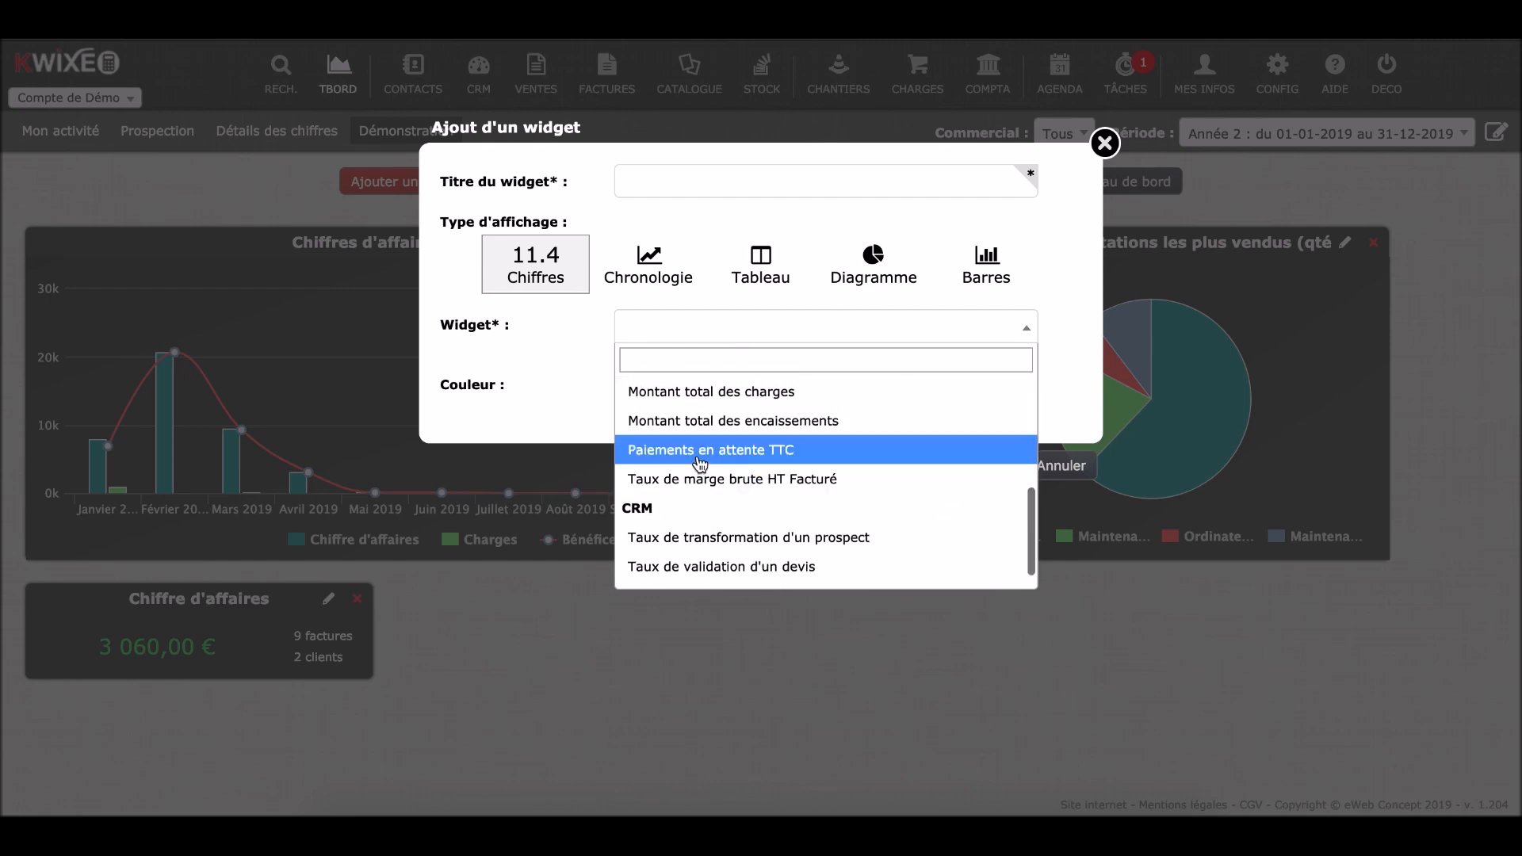
left_click(697, 448)
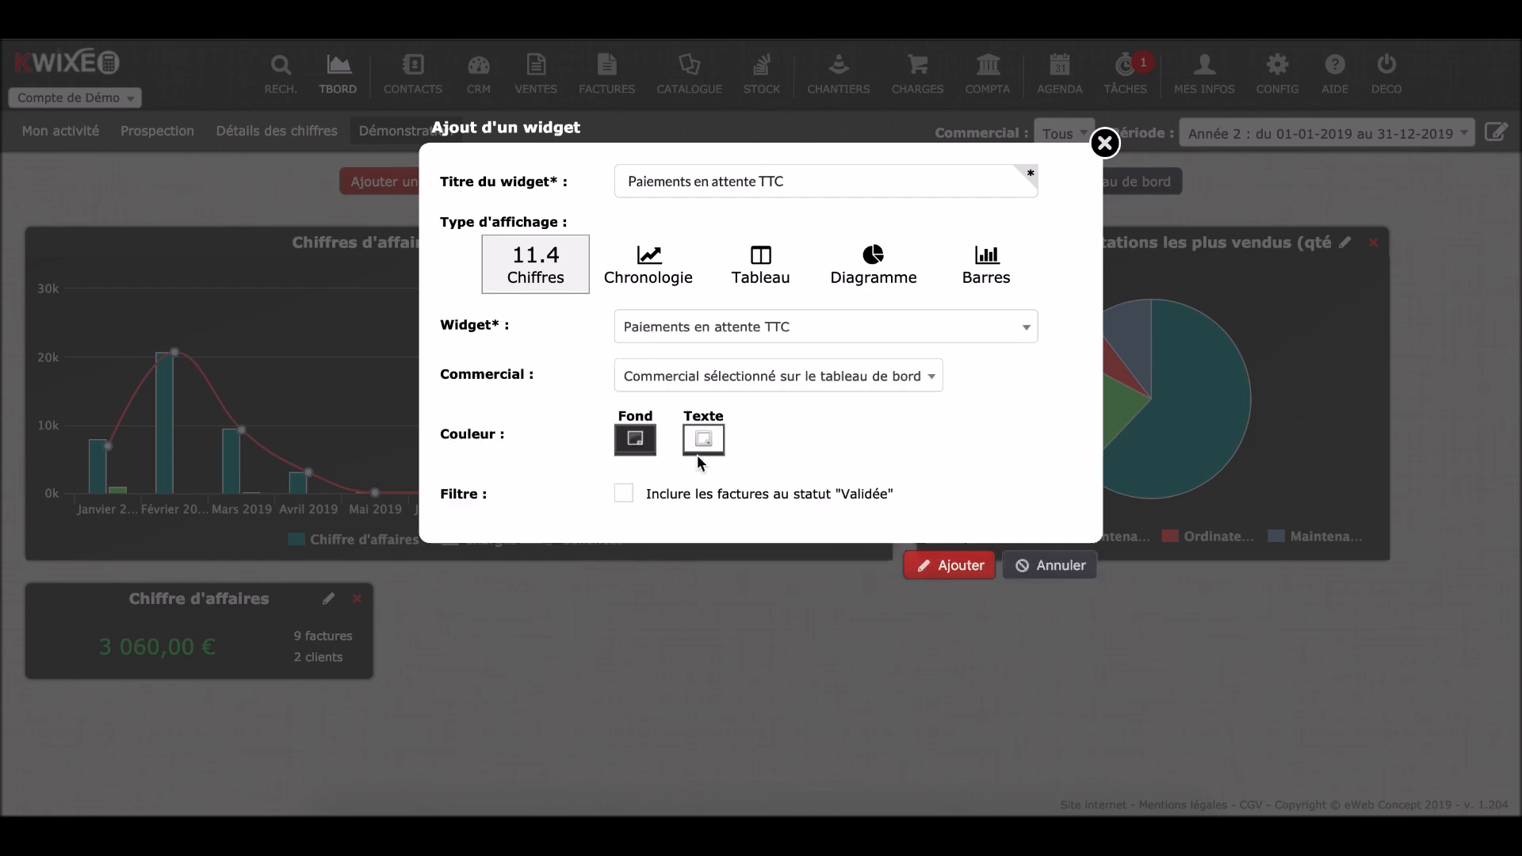
left_click(943, 565)
left_click_drag(175, 236, 554, 596)
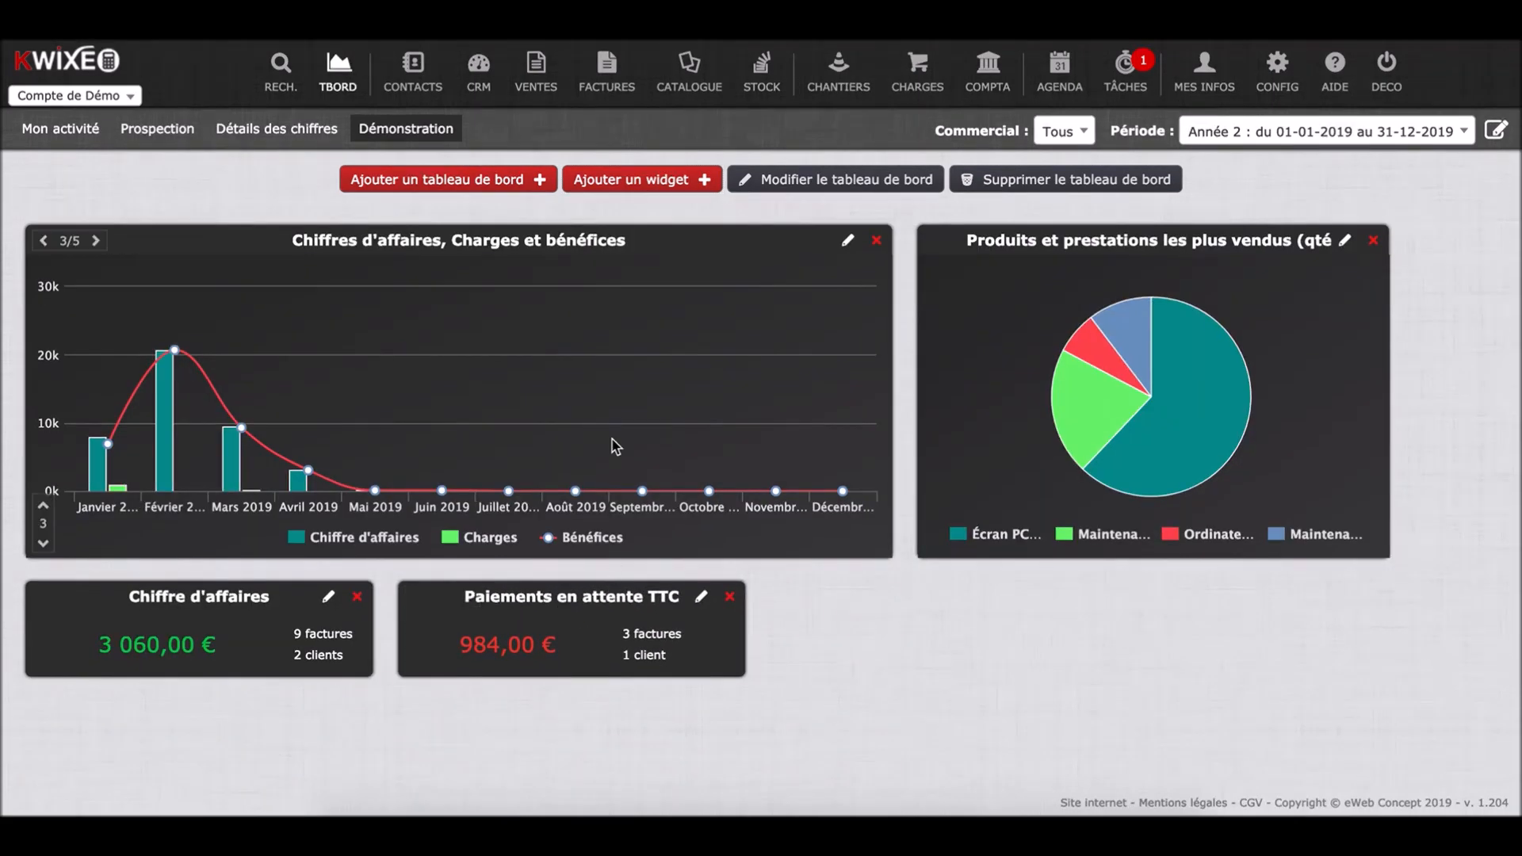
- Add a Tableau widget for "Détails des chiffres de l'entreprise" and widen it to 3/5 of the dashboard
left_click(652, 181)
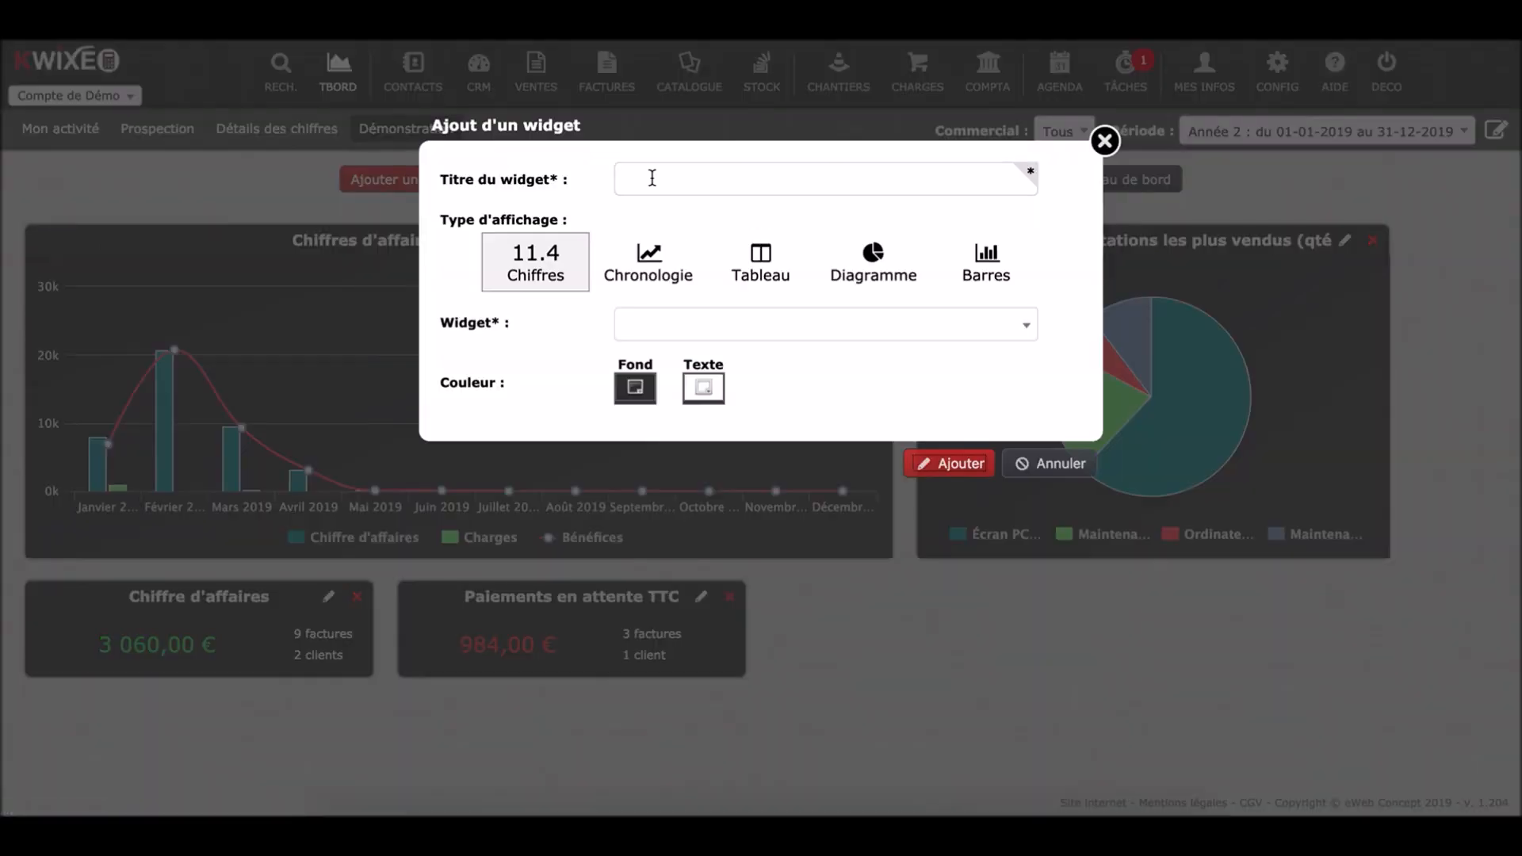
left_click(762, 268)
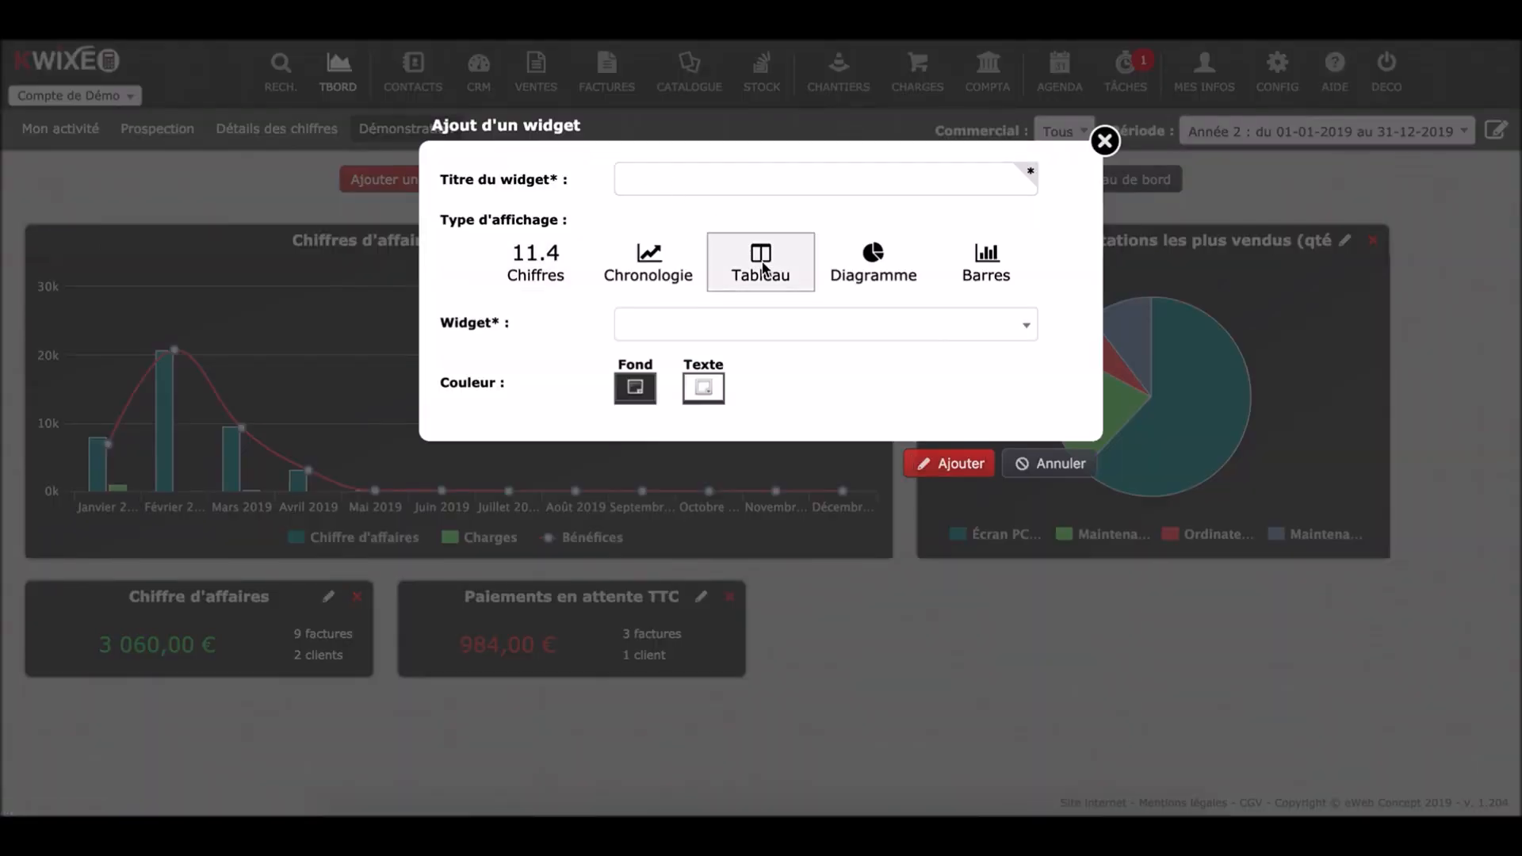
left_click(729, 339)
scroll(730, 492, "down", 5)
scroll(731, 490, "down", 2)
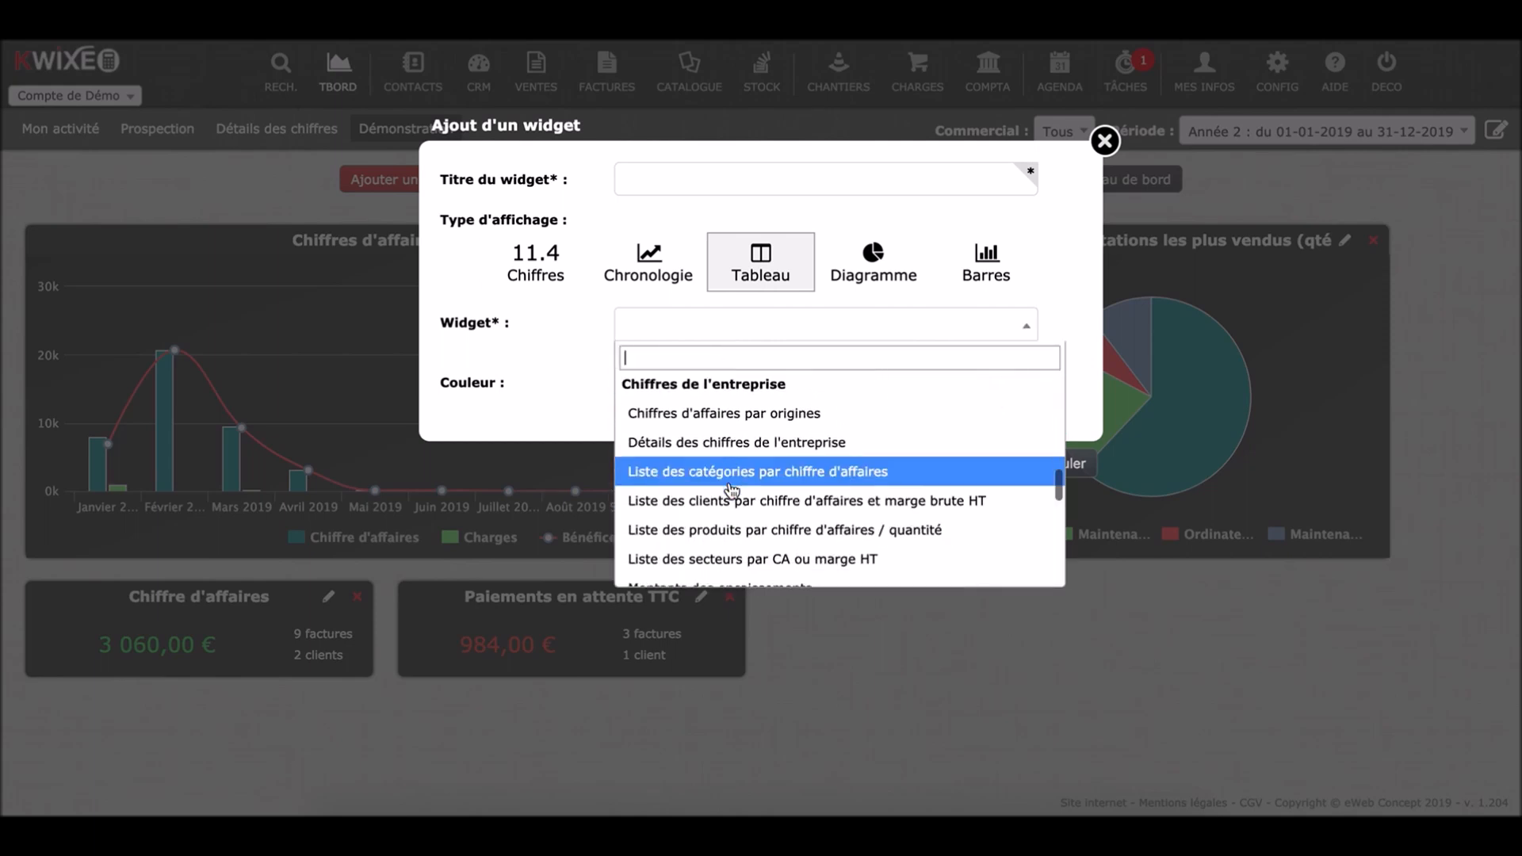
left_click(665, 451)
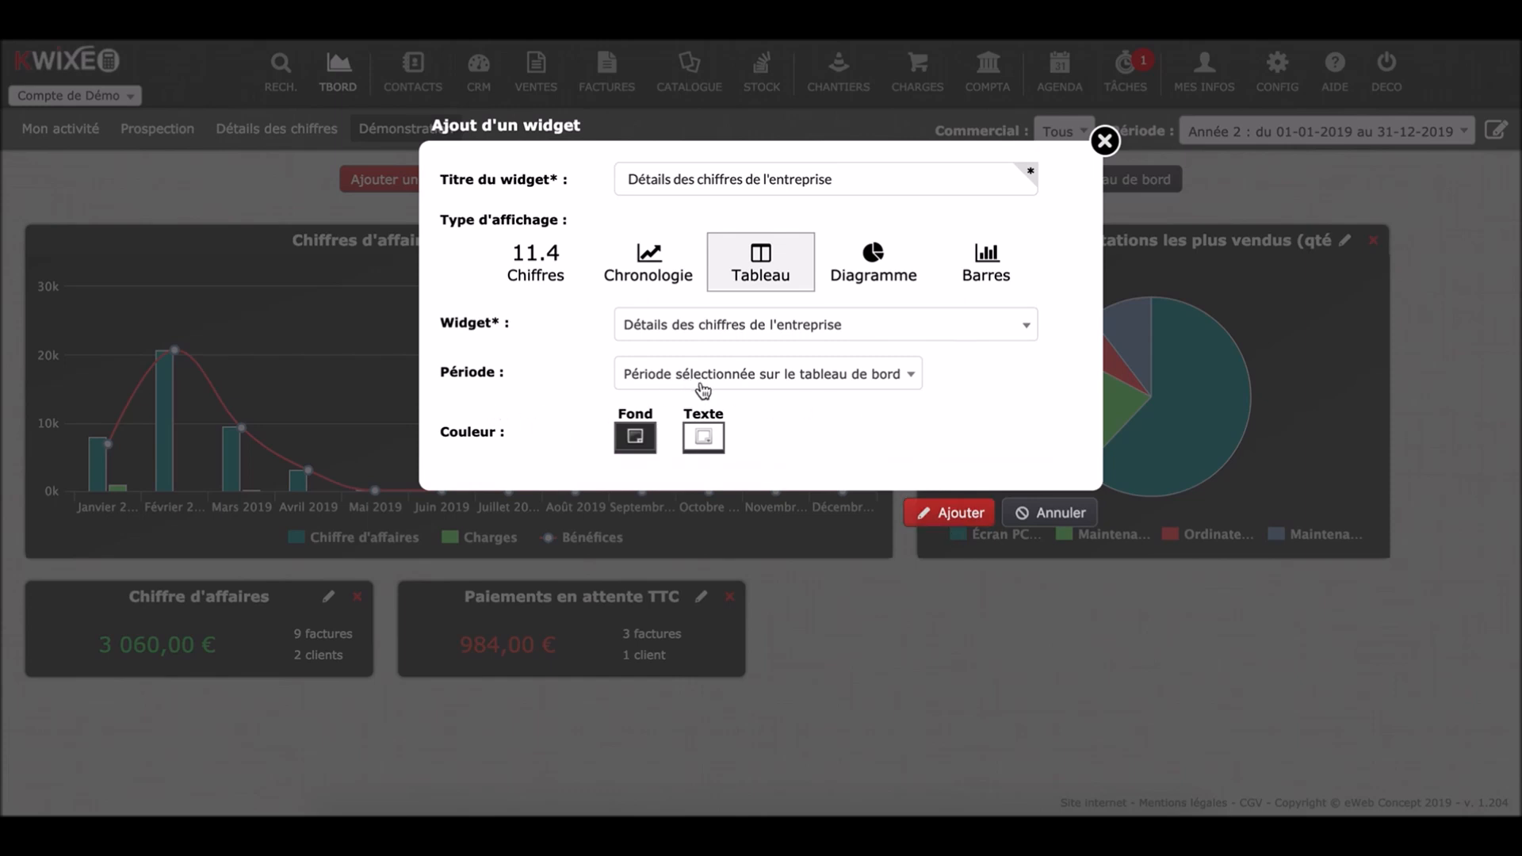
left_click(973, 517)
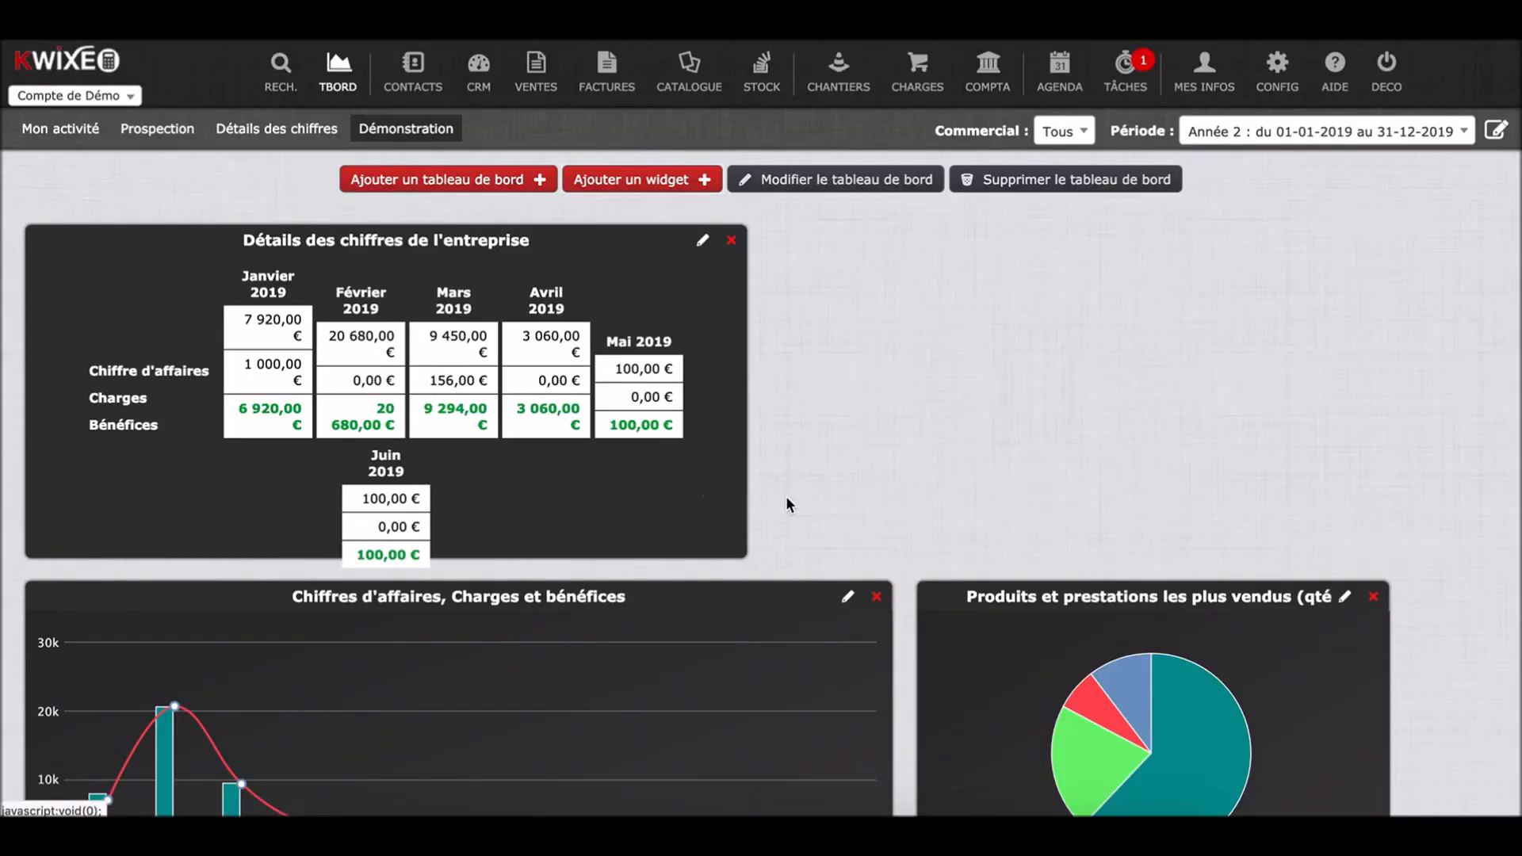
left_click(95, 240)
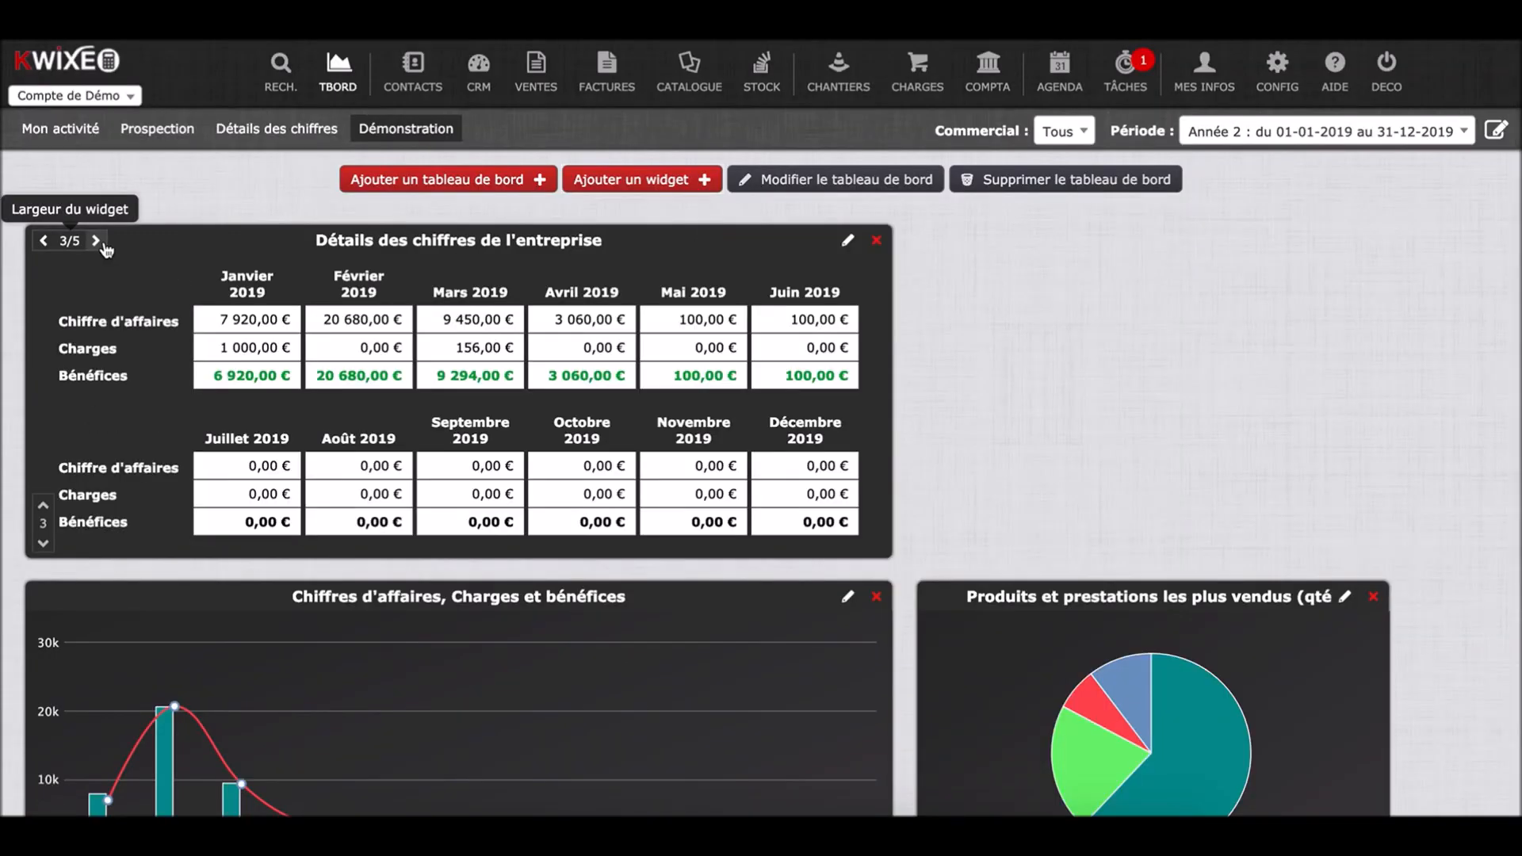
- Move the Produits et prestations les plus vendus widget to the start of the dashboard, ahead of the Détails des chiffres de l'entreprise table
scroll(534, 383, "down", 1)
scroll(534, 383, "down", 2)
scroll(555, 436, "up", 3)
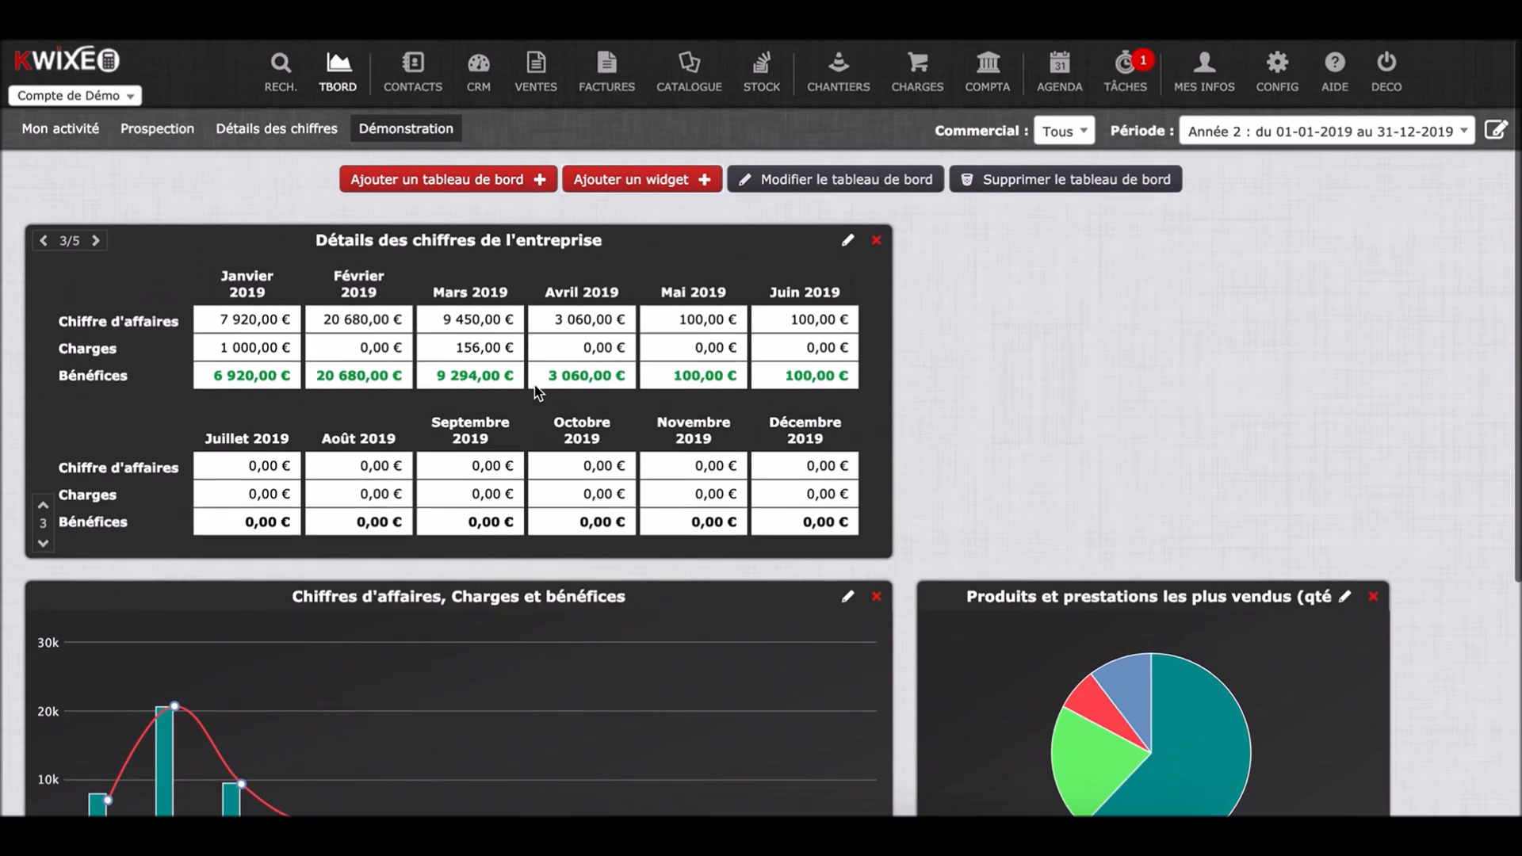
scroll(602, 539, "down", 2)
scroll(621, 581, "down", 1)
scroll(628, 595, "up", 2)
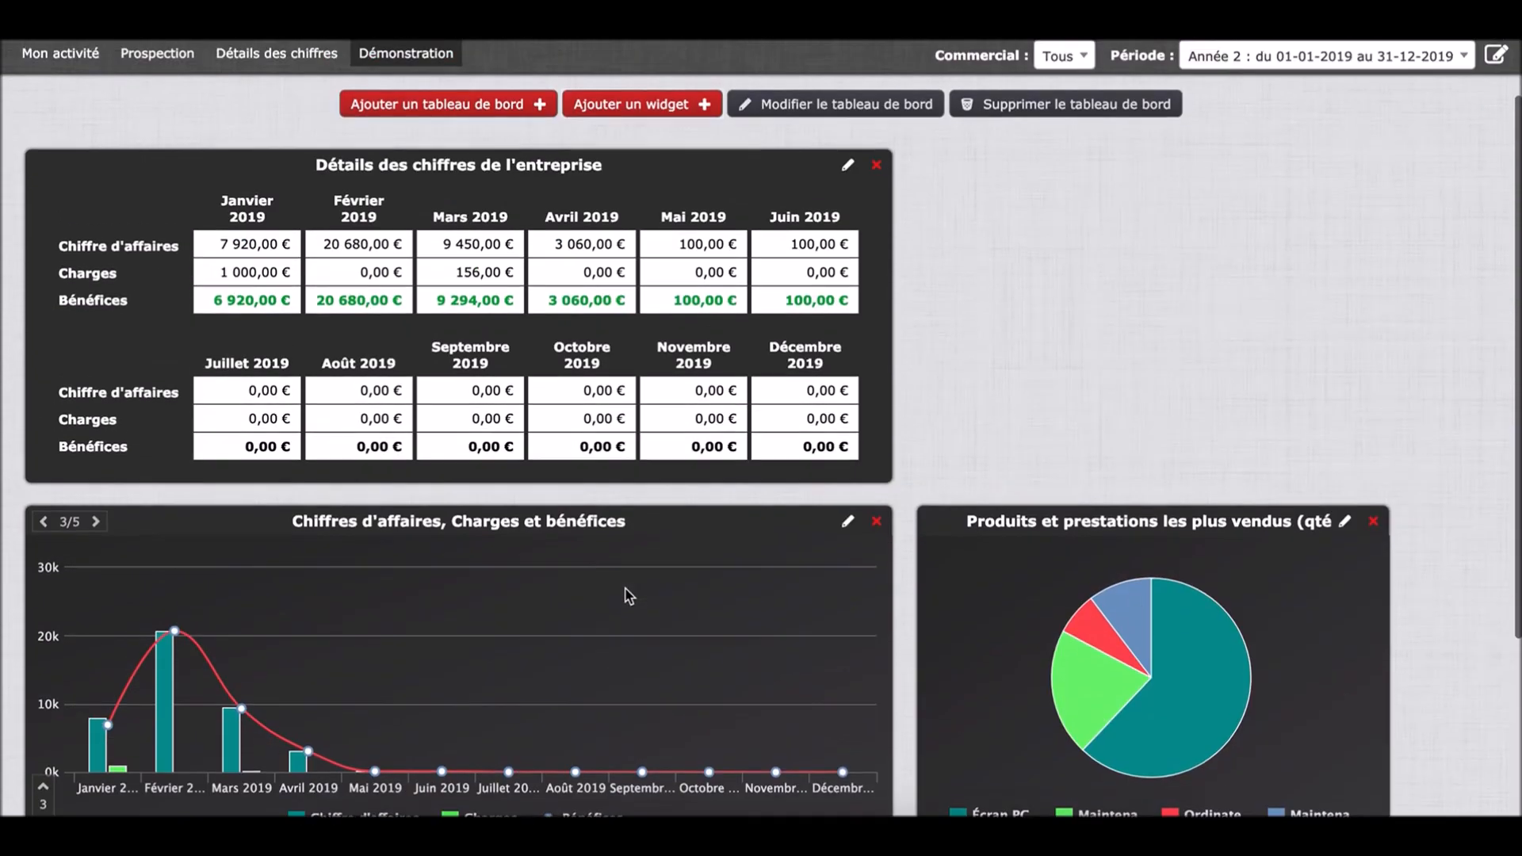
left_click_drag(1035, 521, 266, 149)
scroll(806, 604, "down", 1)
scroll(801, 604, "up", 2)
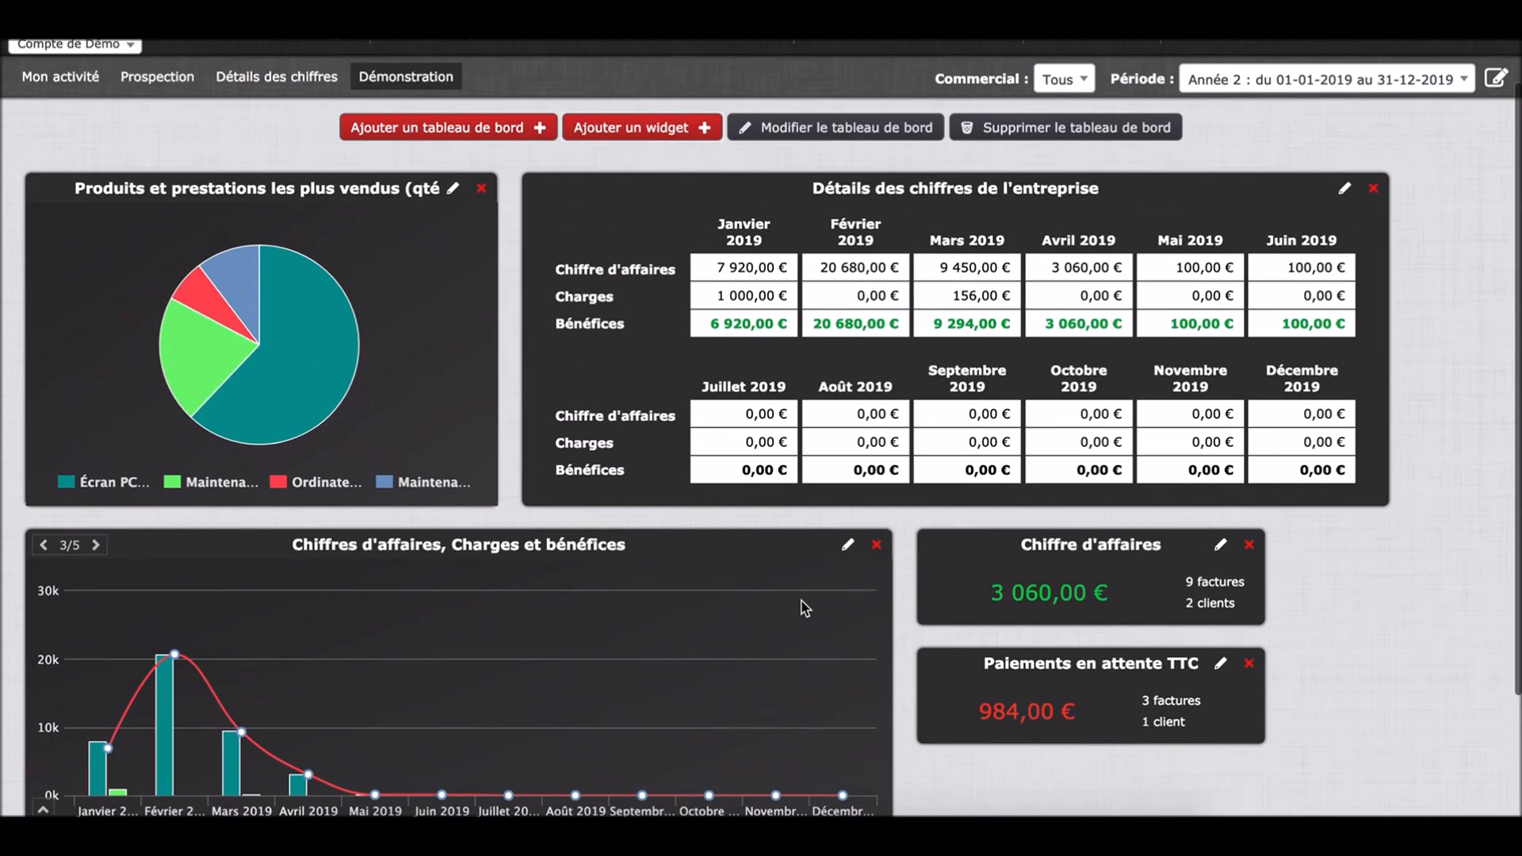
scroll(805, 608, "down", 1)
scroll(805, 615, "up", 1)
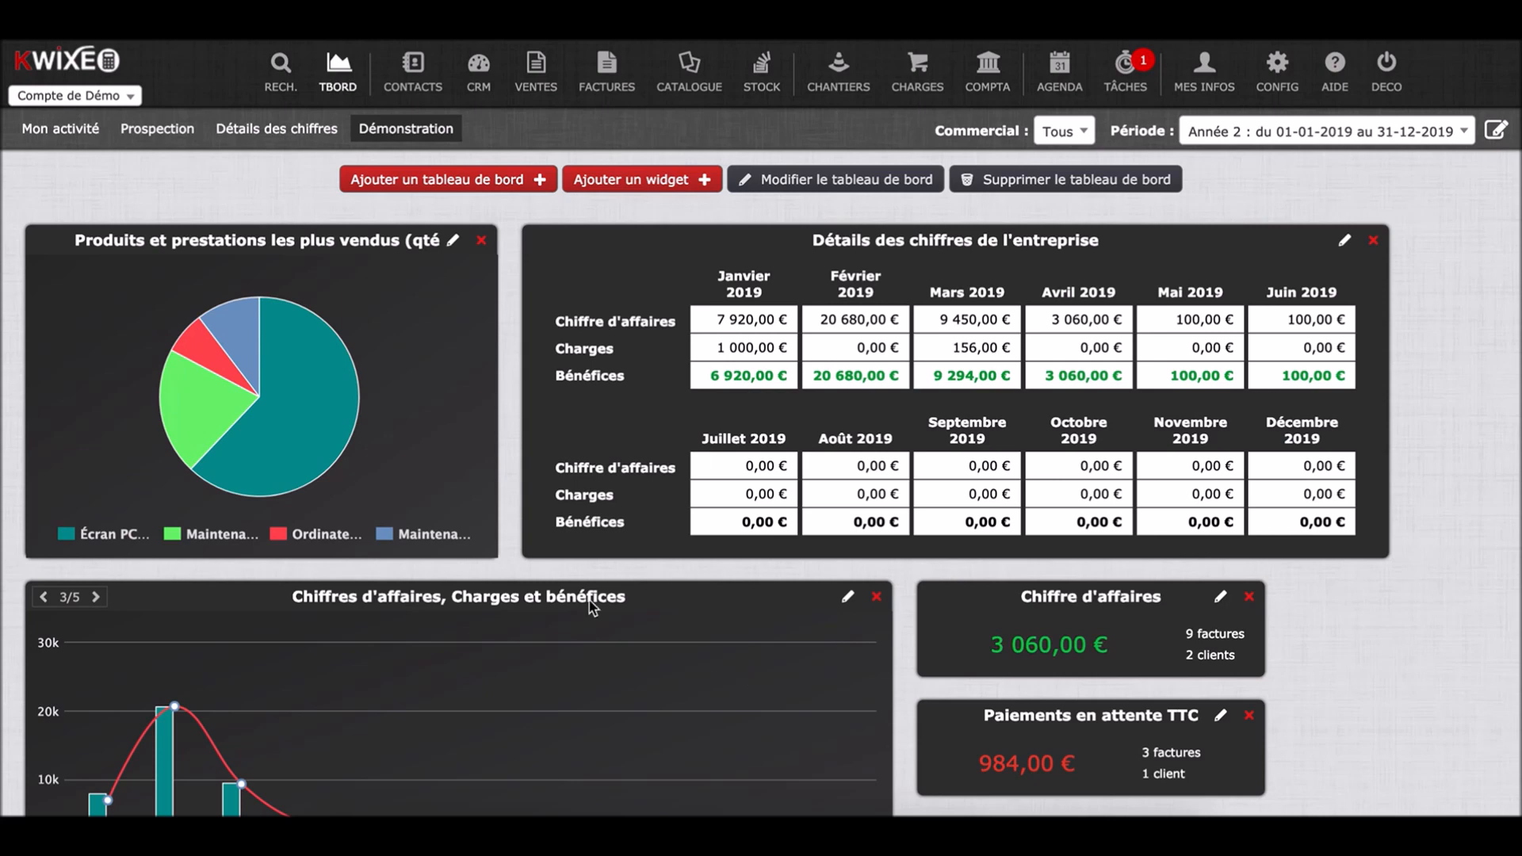
- Open the Mon activité dashboard and review its widgets, from the company figures down to the latest invoices, prospects and quotes
left_click(74, 143)
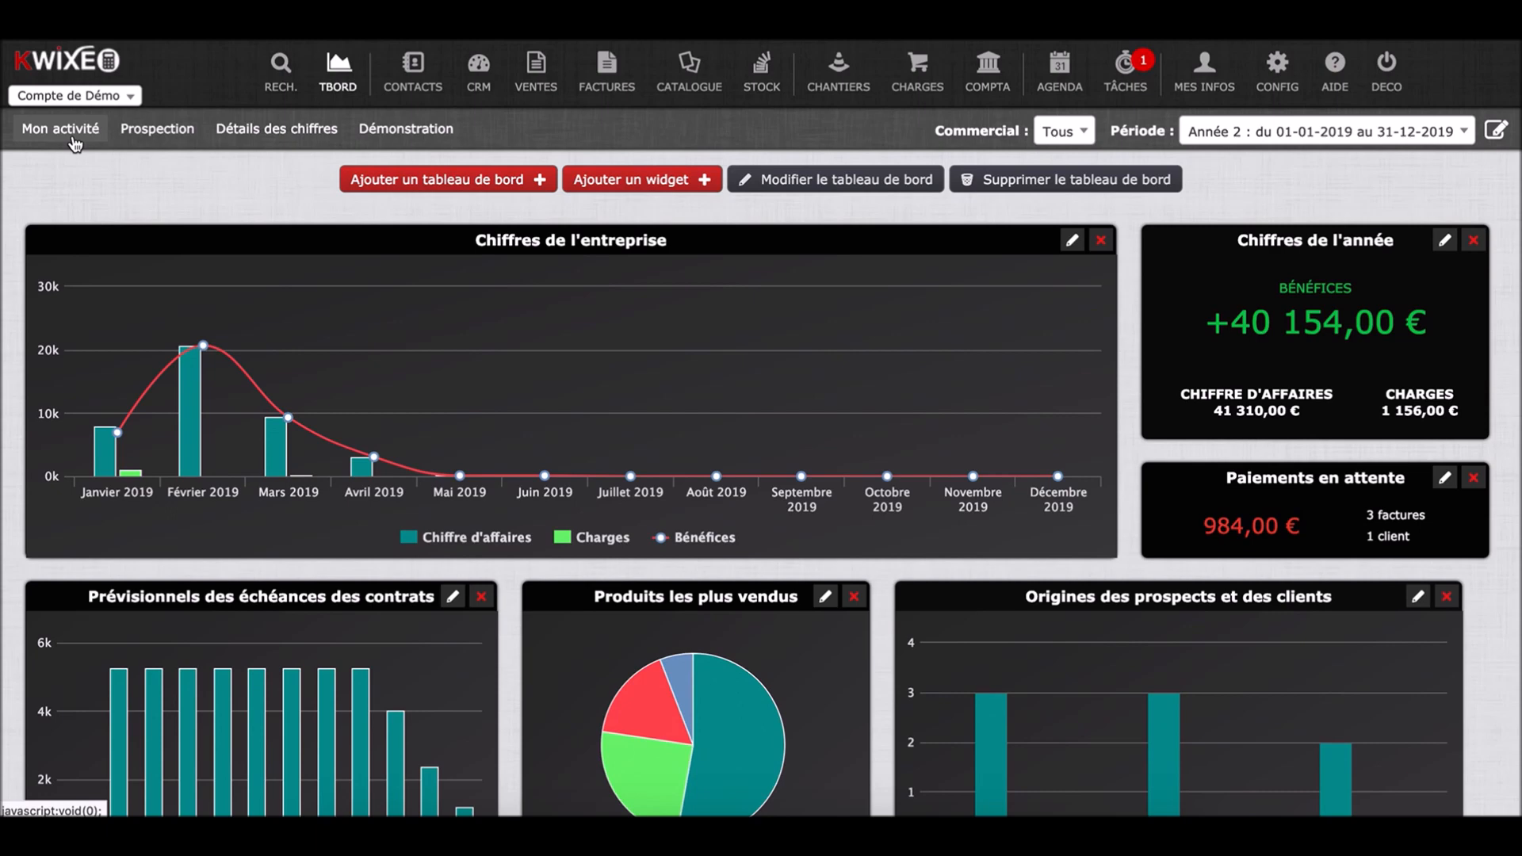
mouse_move(1300, 230)
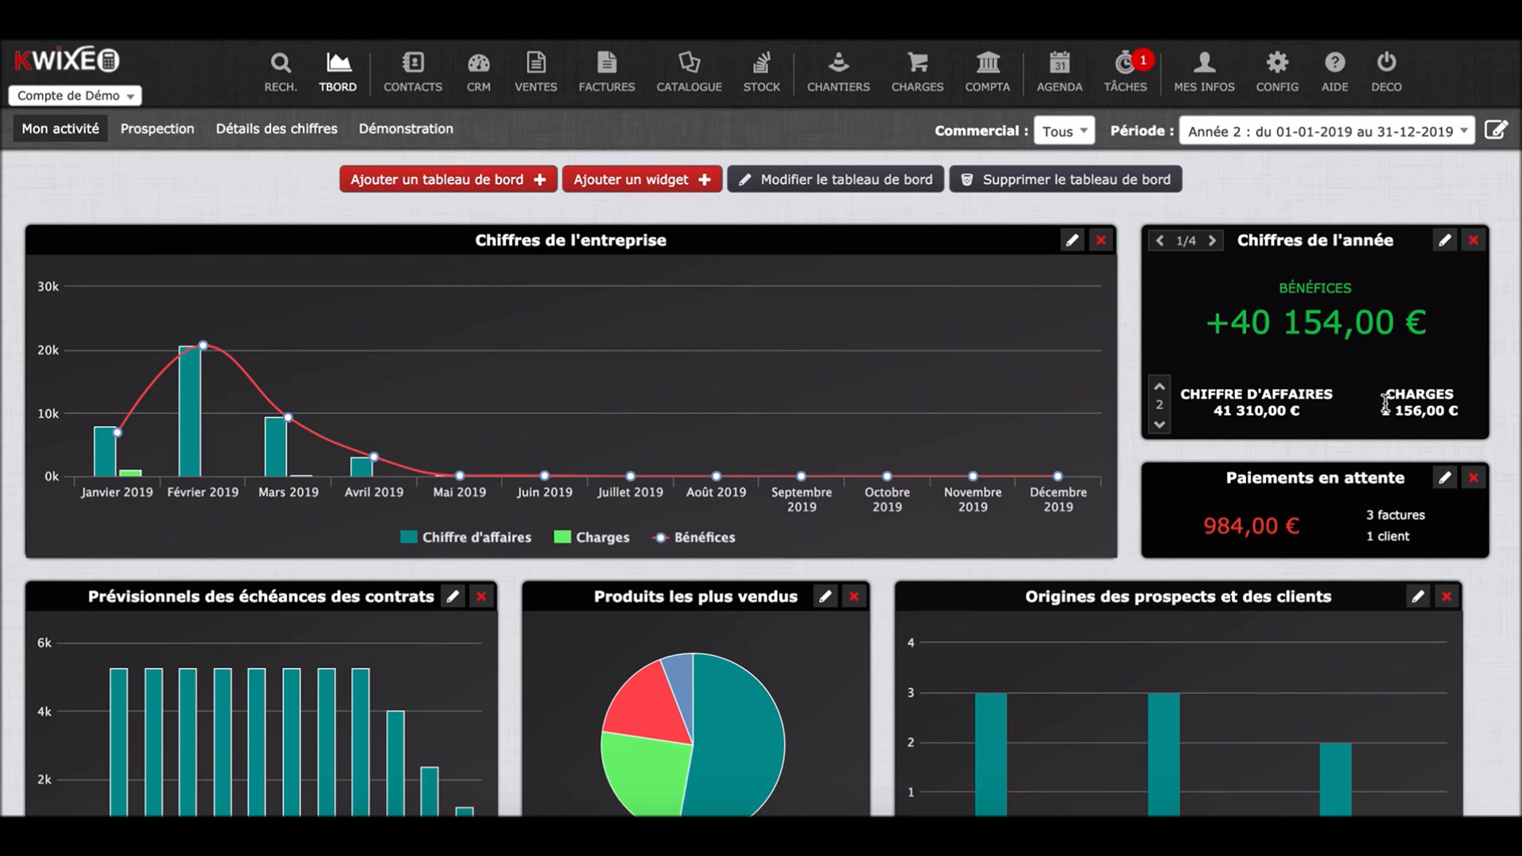
scroll(1264, 369, "down", 1)
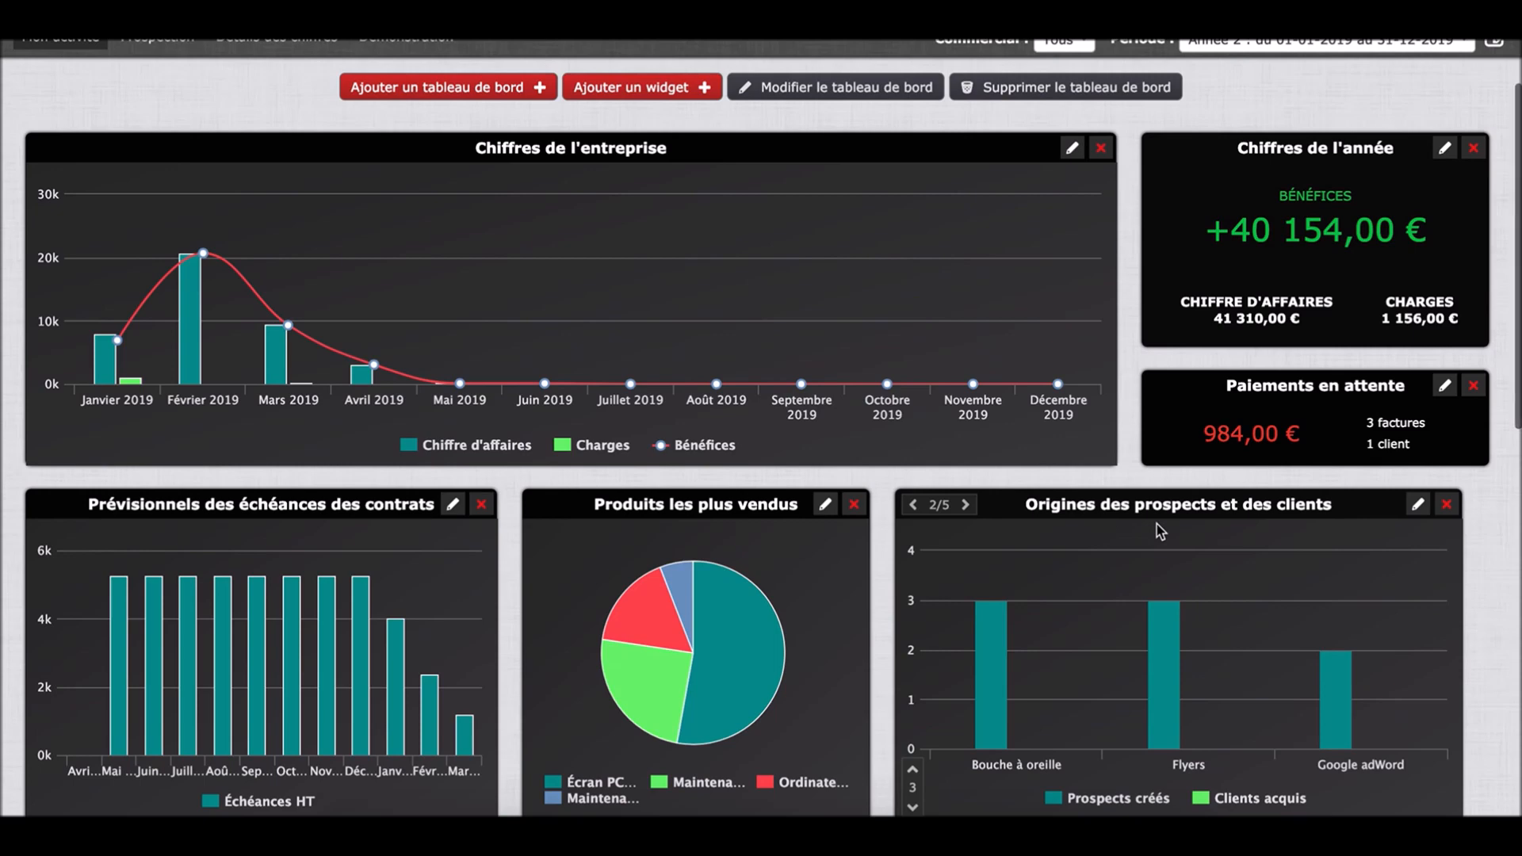
scroll(1159, 531, "down", 3)
scroll(1159, 533, "down", 1)
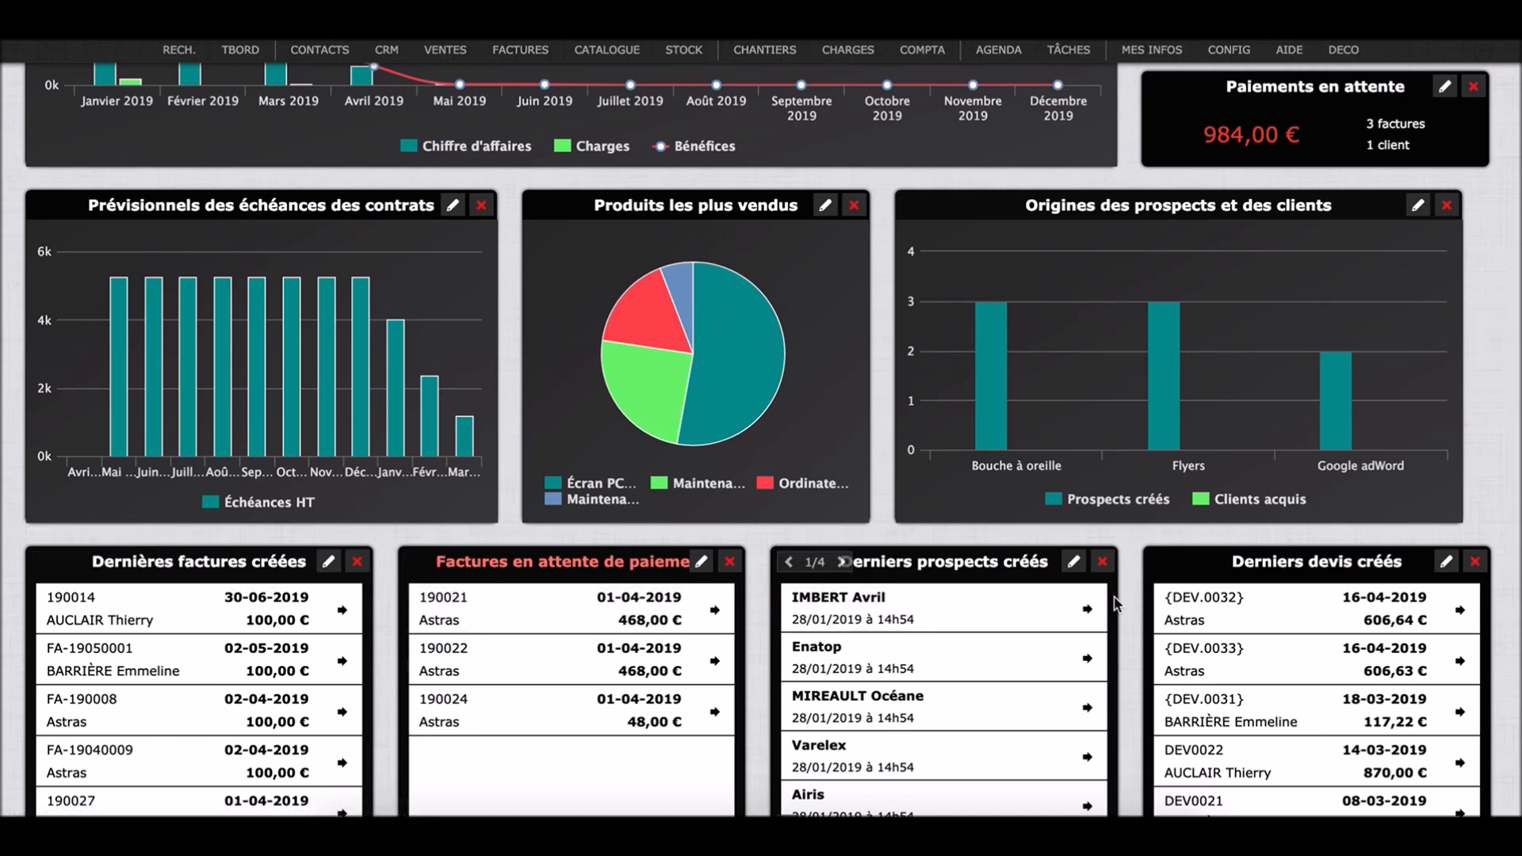
scroll(1300, 581, "down", 2)
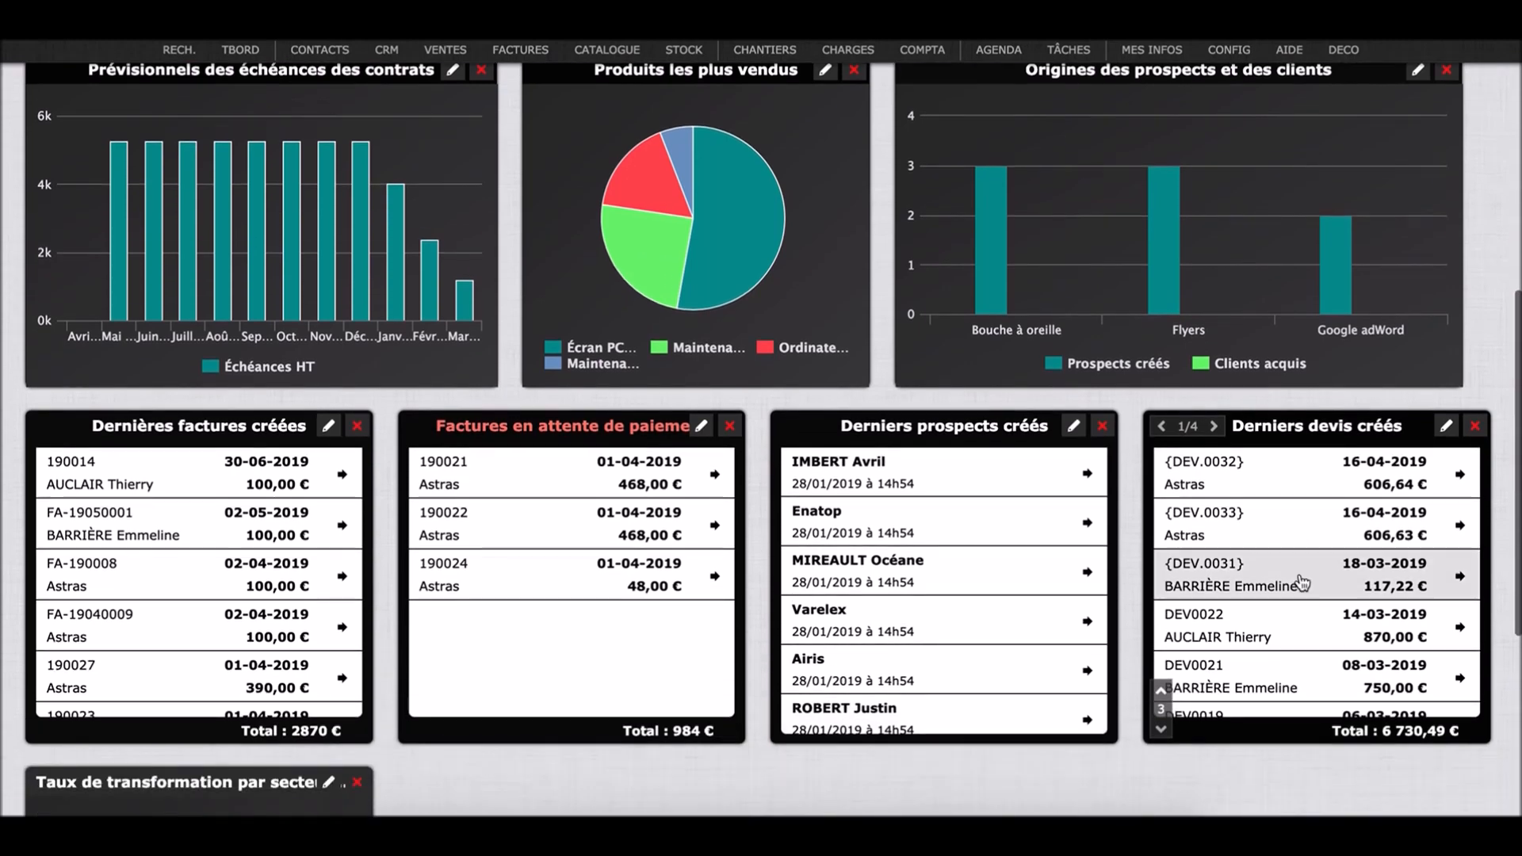